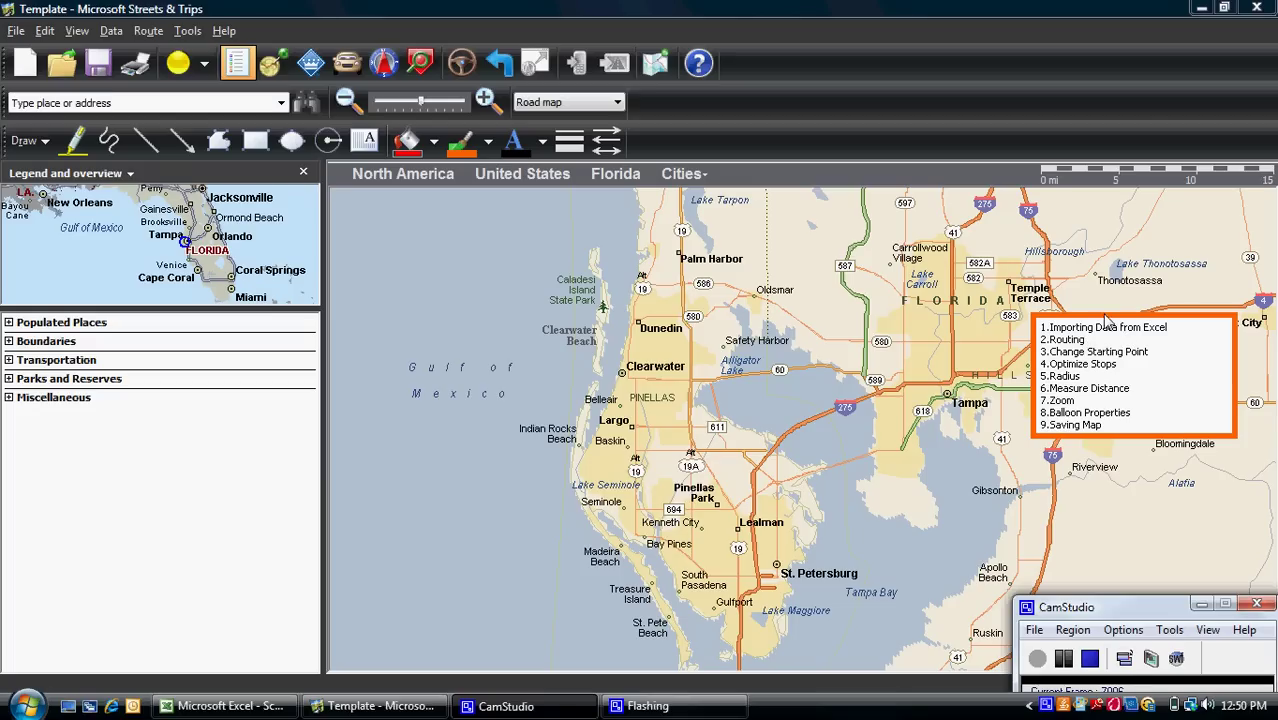
# - Switch to Excel to view the account and address columns on sheet 269, and return to Streets & Trips
pyautogui.click(255, 697)
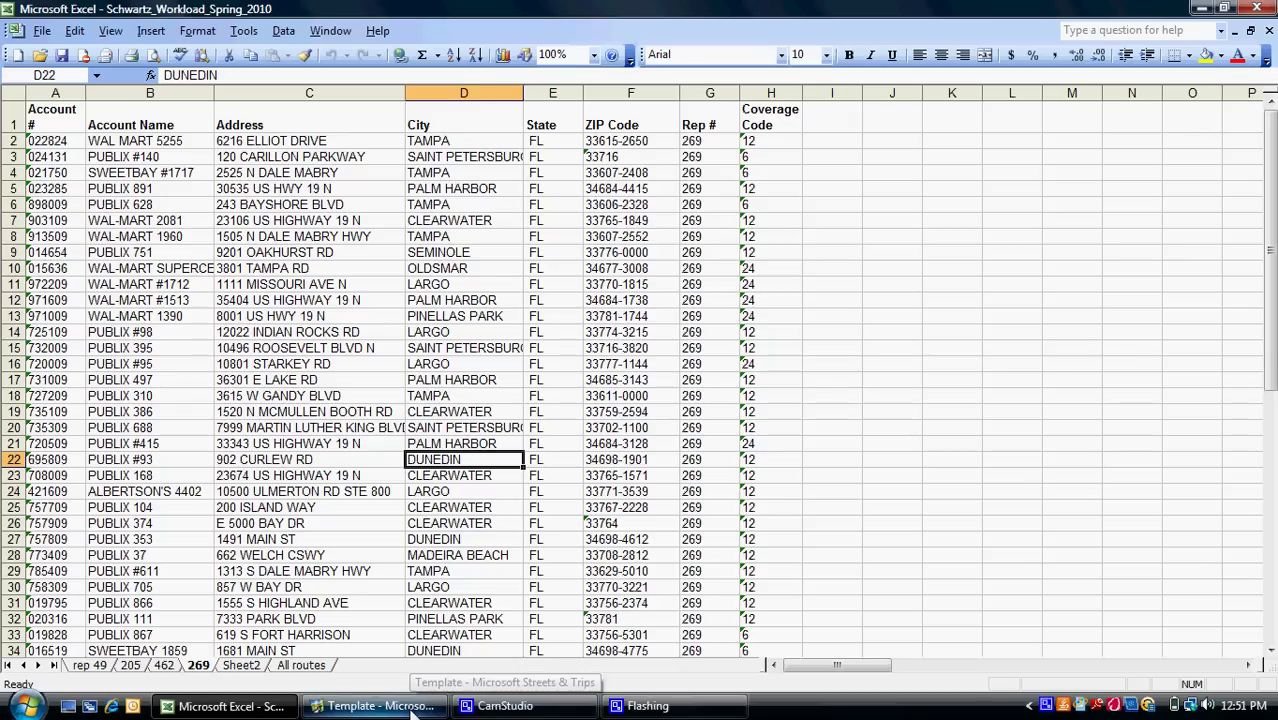
pyautogui.click(375, 706)
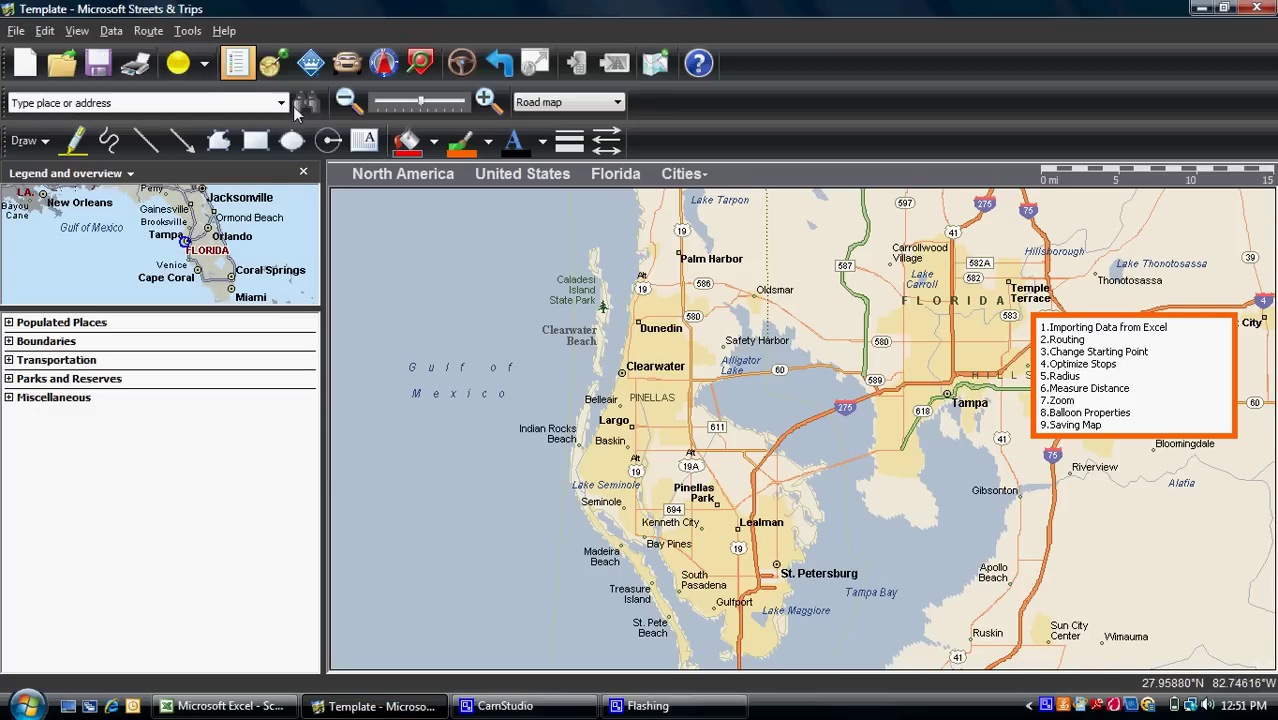
# - Start the data import from the Spring 2010 workload Excel workbook on the desktop, choosing sheet 269 to map
pyautogui.click(117, 37)
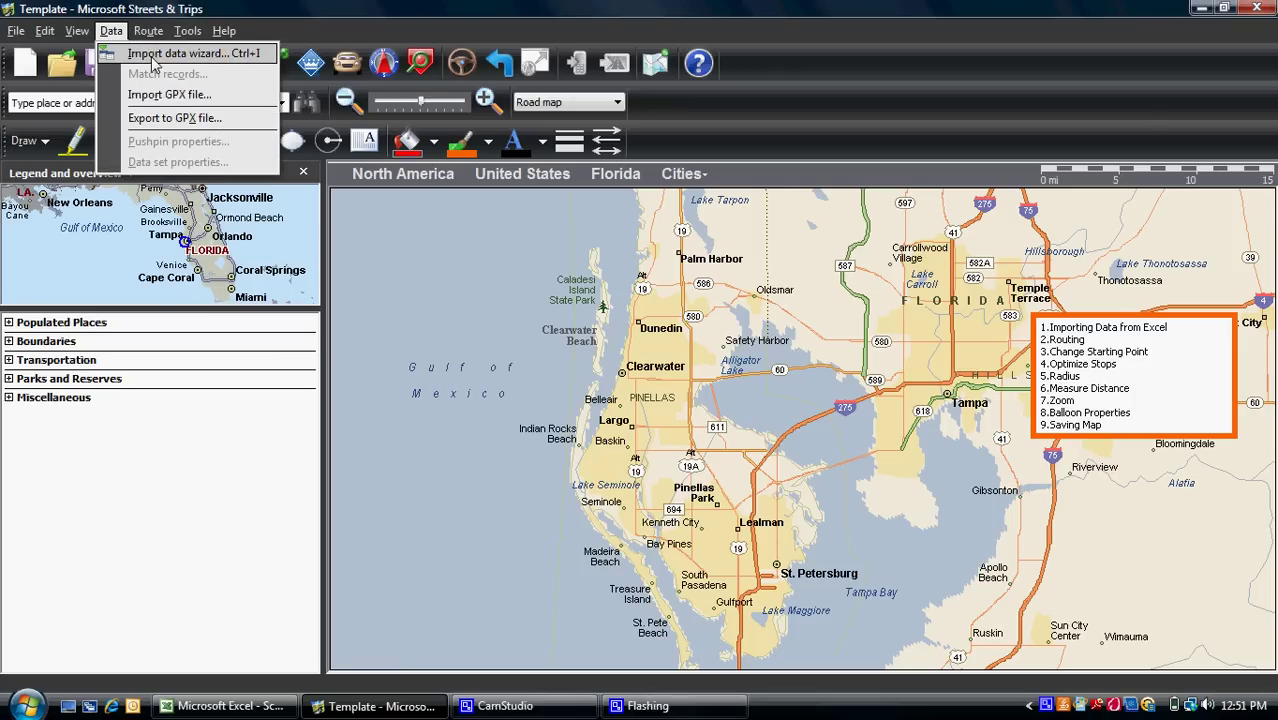
pyautogui.click(155, 55)
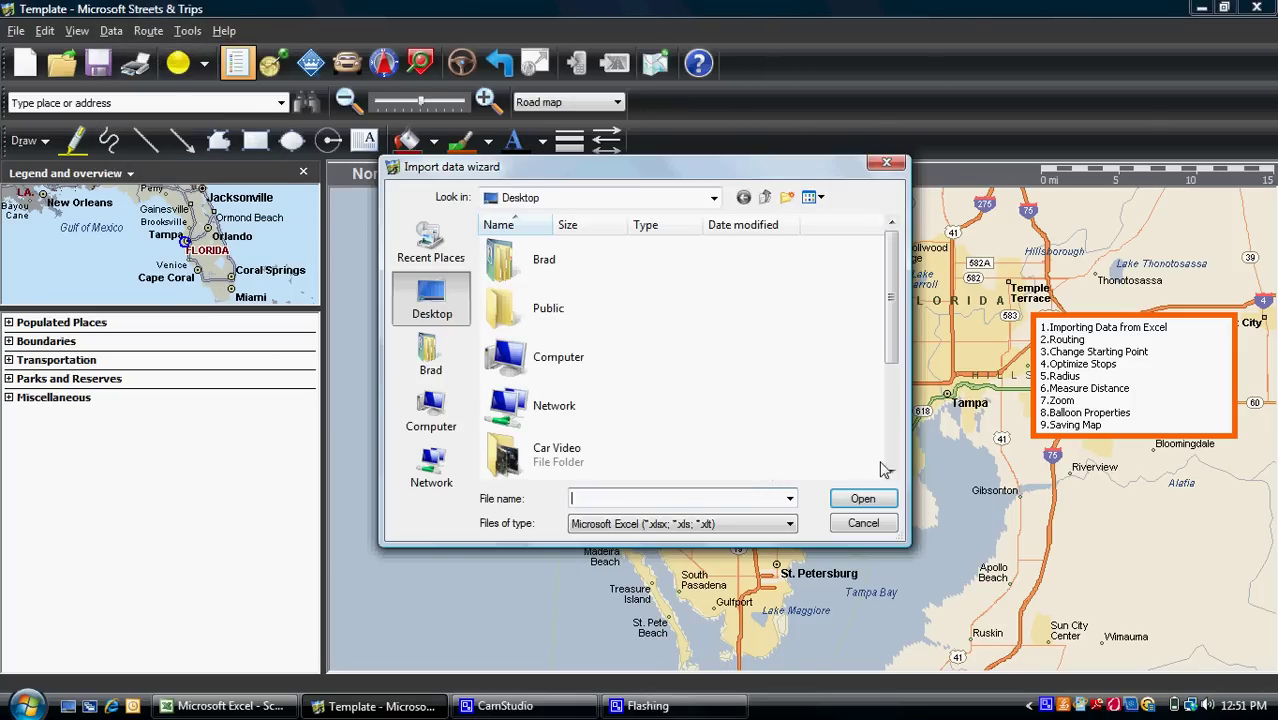
pyautogui.click(891, 466)
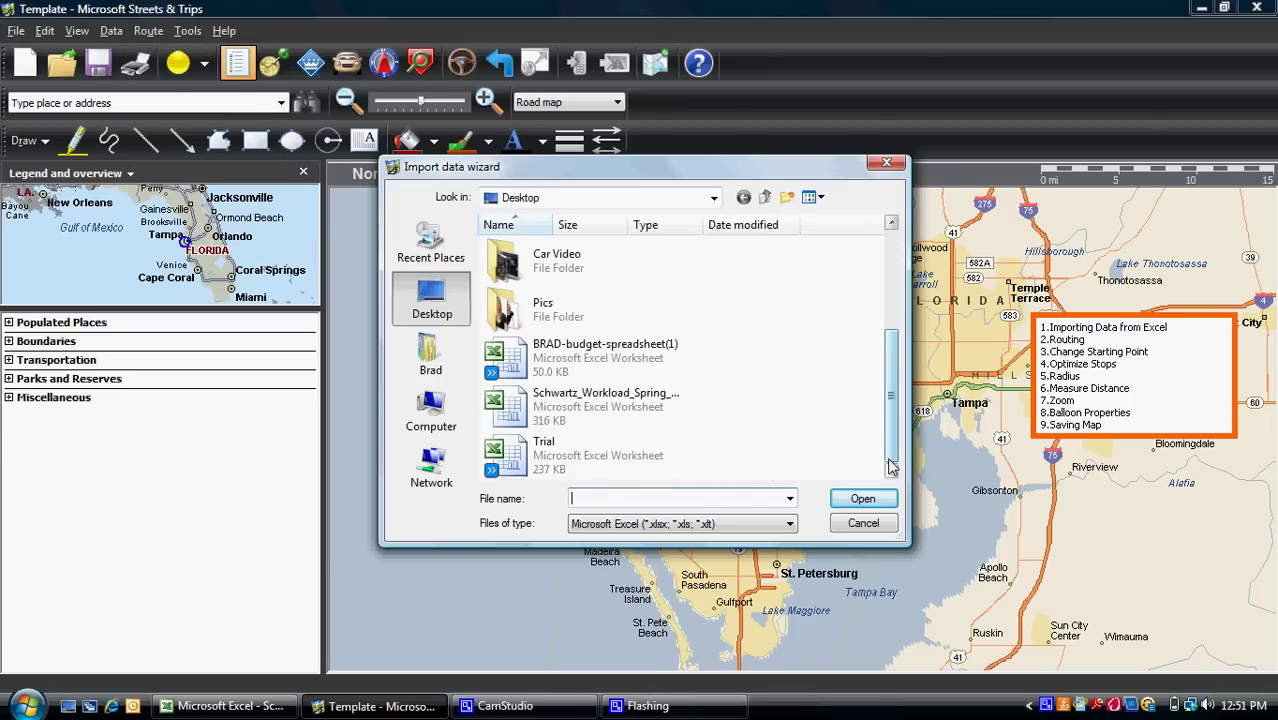
pyautogui.doubleClick(544, 416)
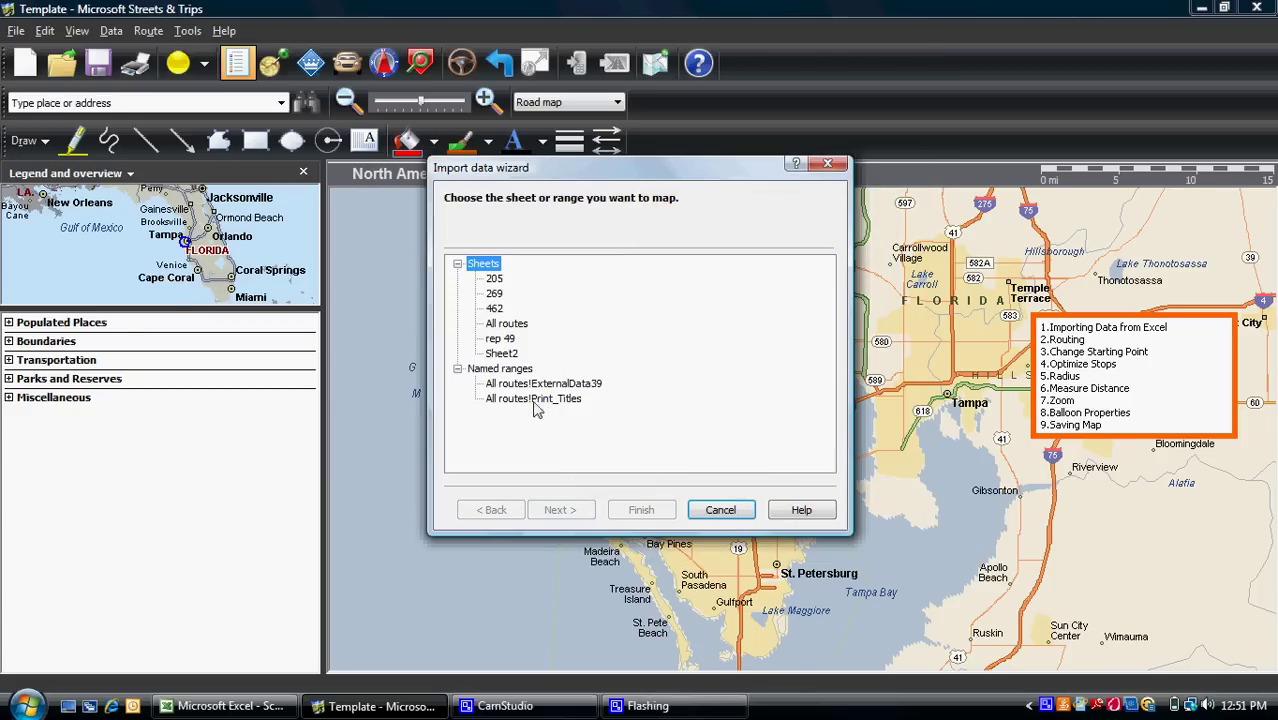
pyautogui.click(494, 294)
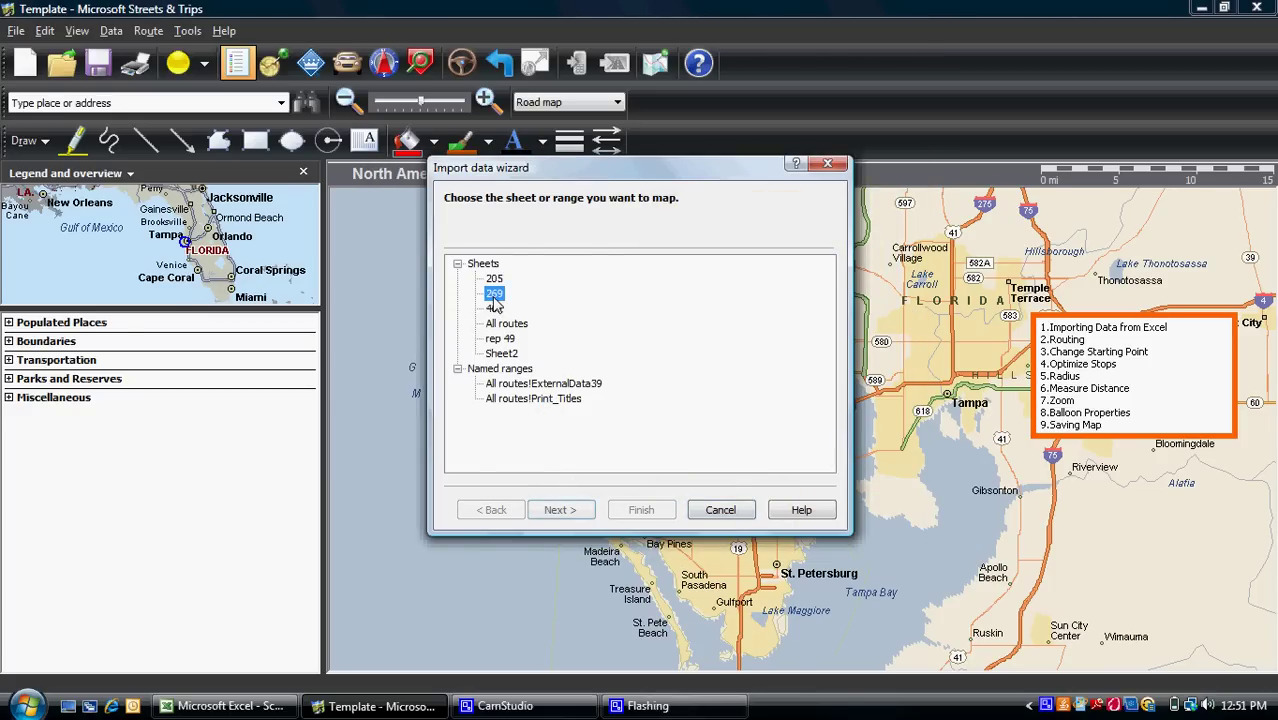
pyautogui.doubleClick(493, 296)
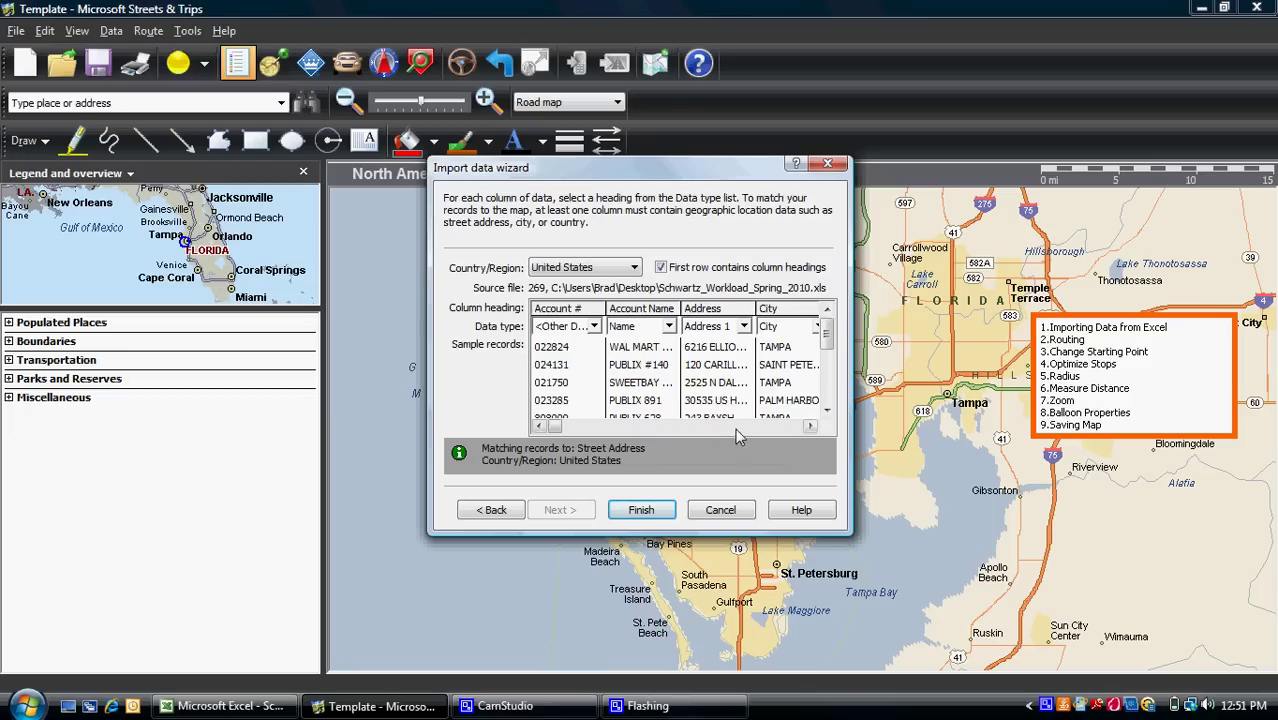
# - Set the Rep # column's data type to Other Data and finish the column mapping for the import
pyautogui.moveTo(558, 430); pyautogui.dragTo(568, 429)
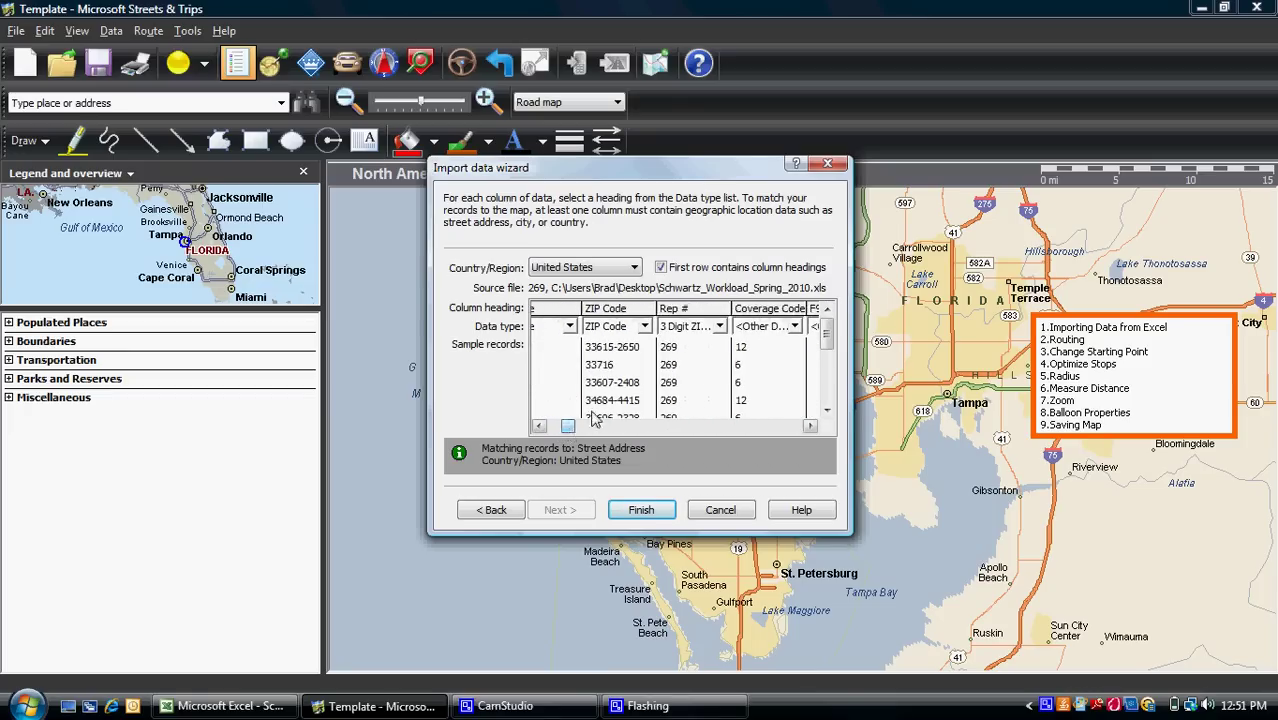
pyautogui.click(721, 329)
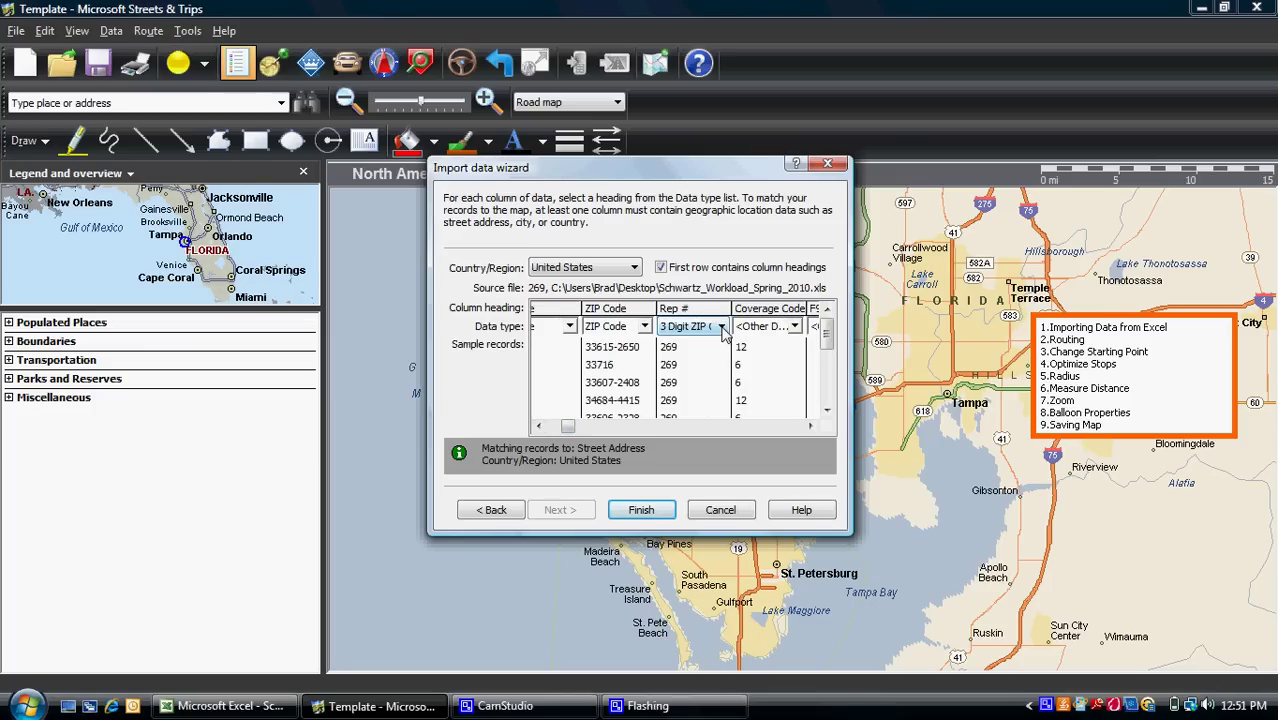
pyautogui.click(722, 329)
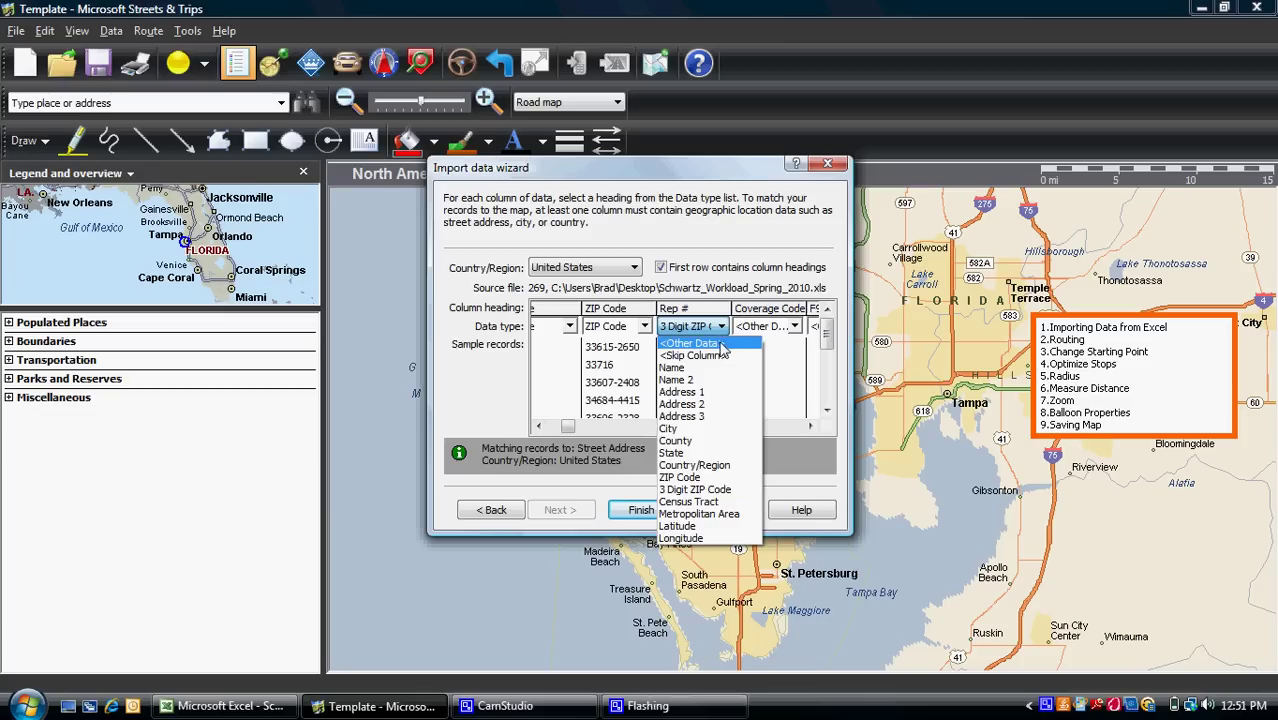
pyautogui.click(722, 342)
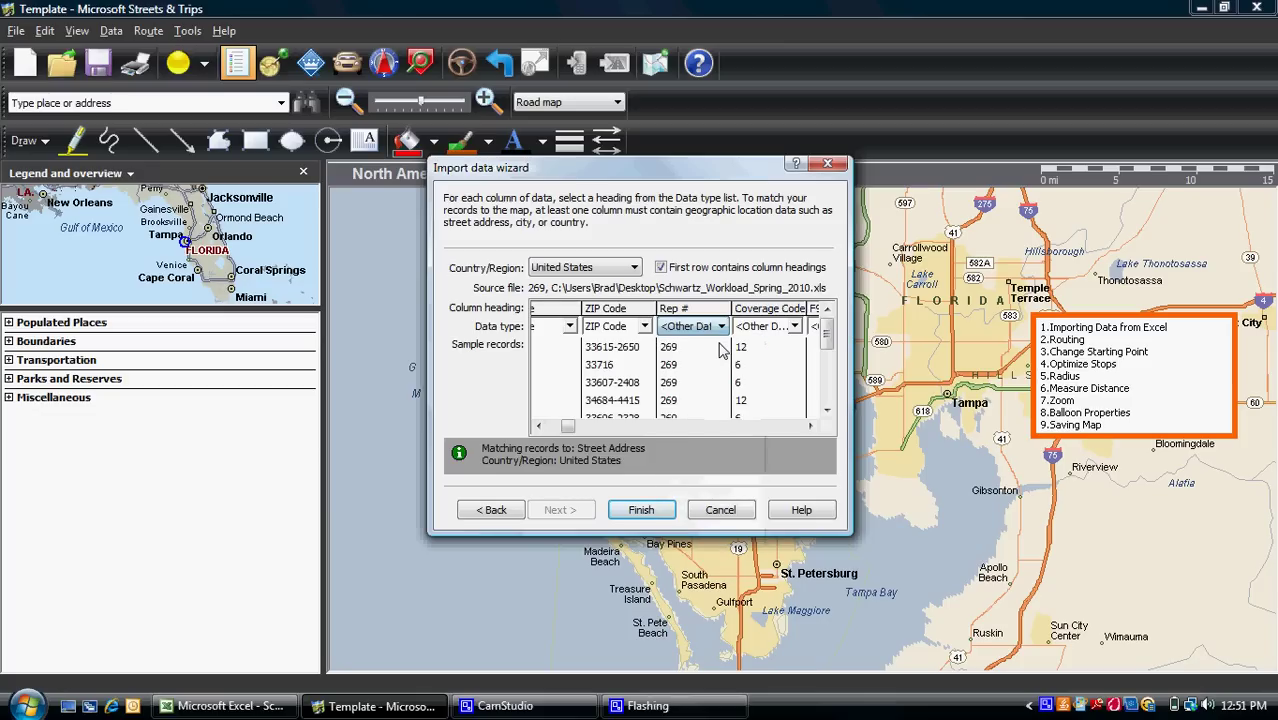
pyautogui.click(641, 512)
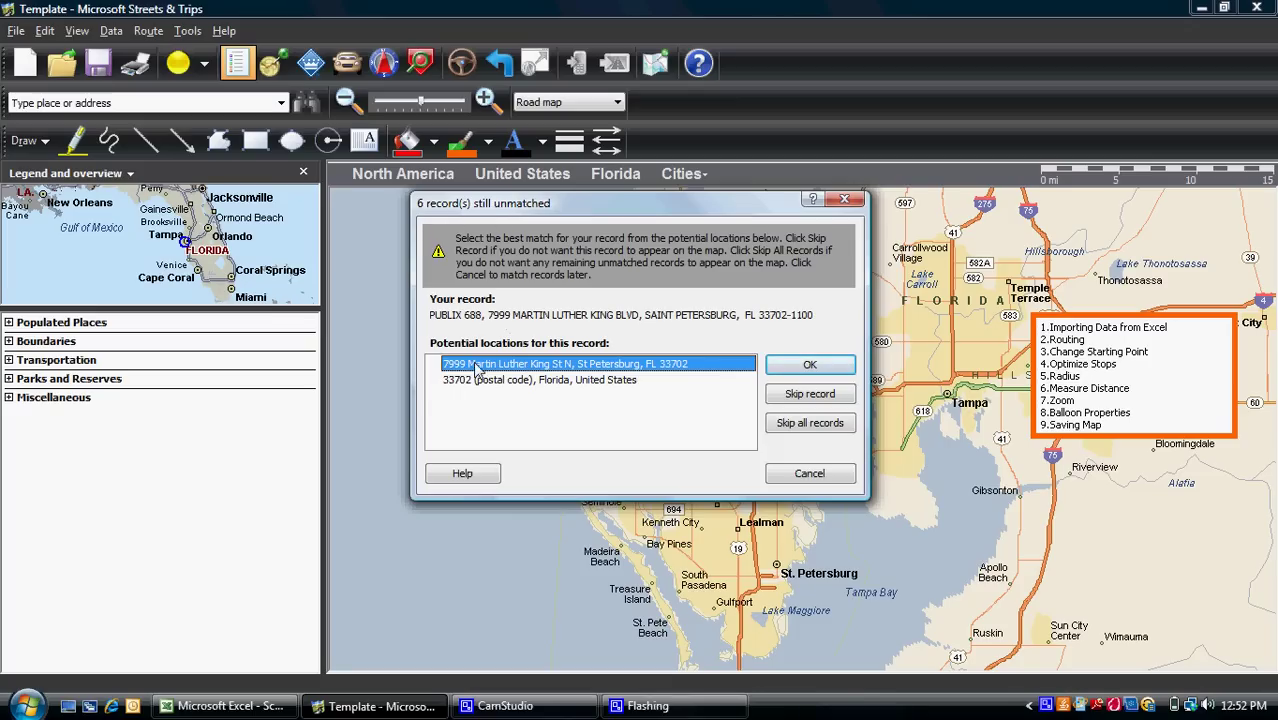
# - Match the unmatched records to their first suggested locations, but use the 34683 postal code location for PUBLIX 1011
pyautogui.click(793, 371)
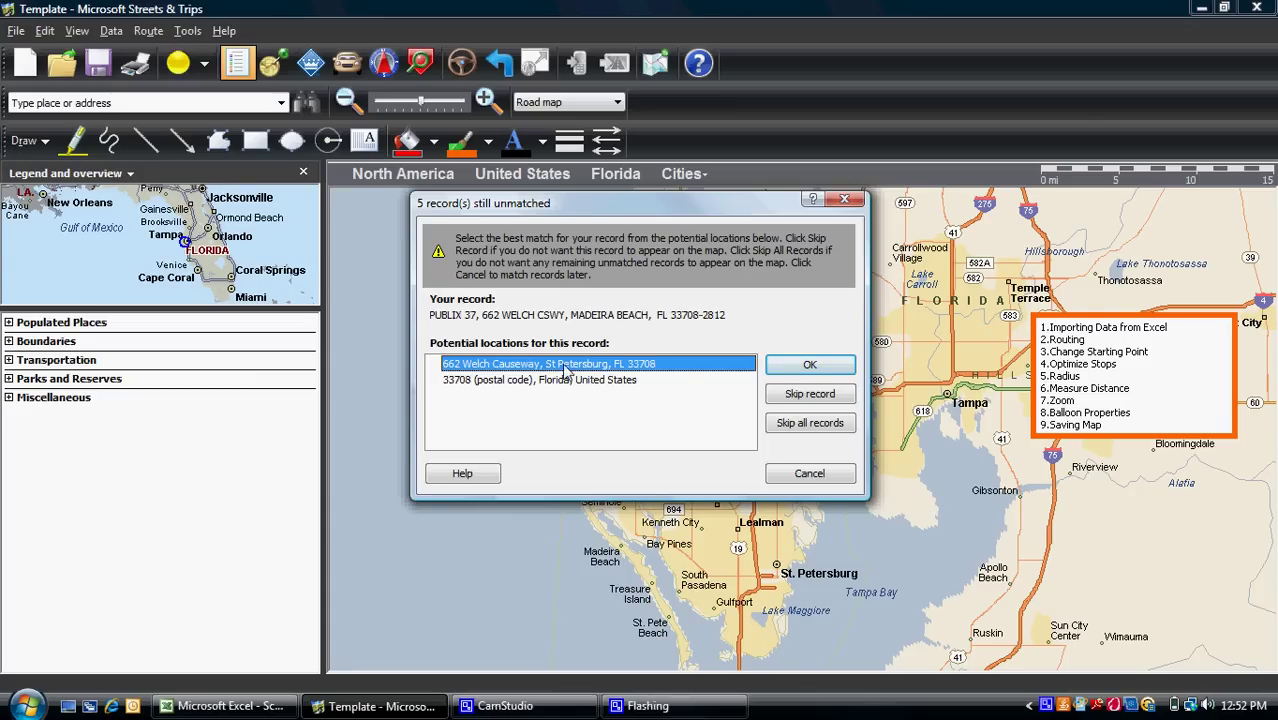
pyautogui.click(806, 368)
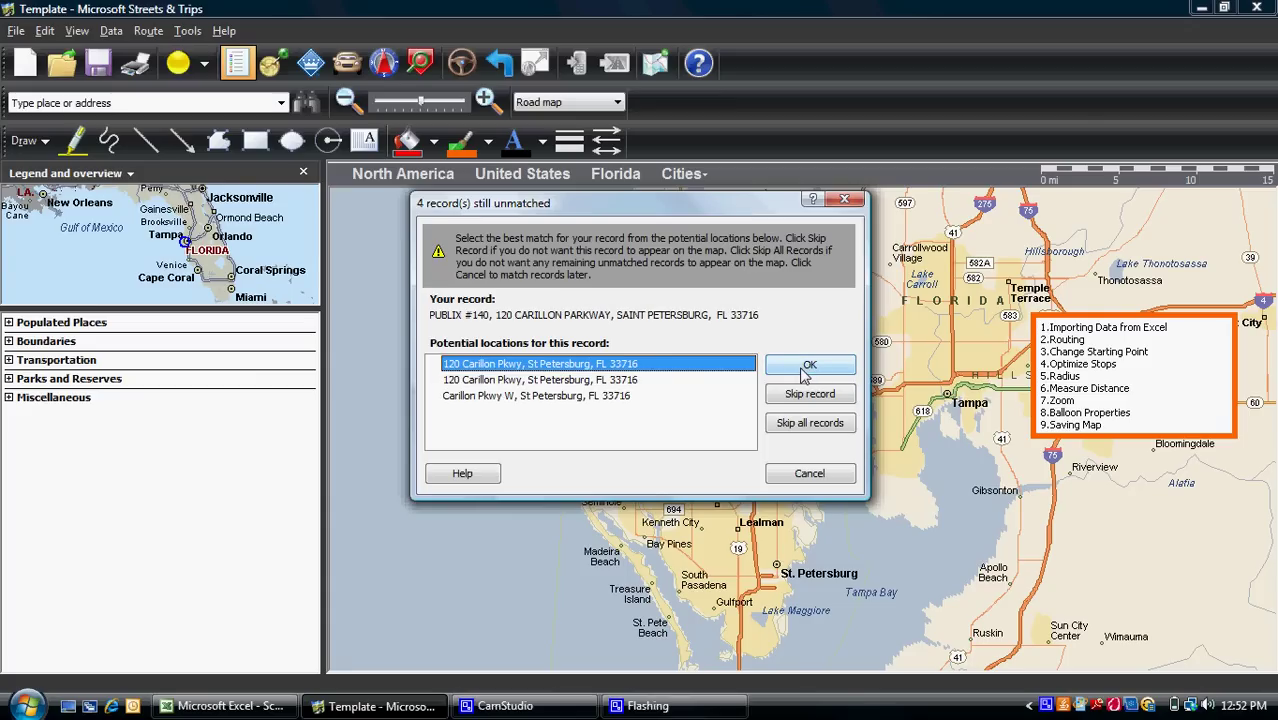
pyautogui.click(780, 372)
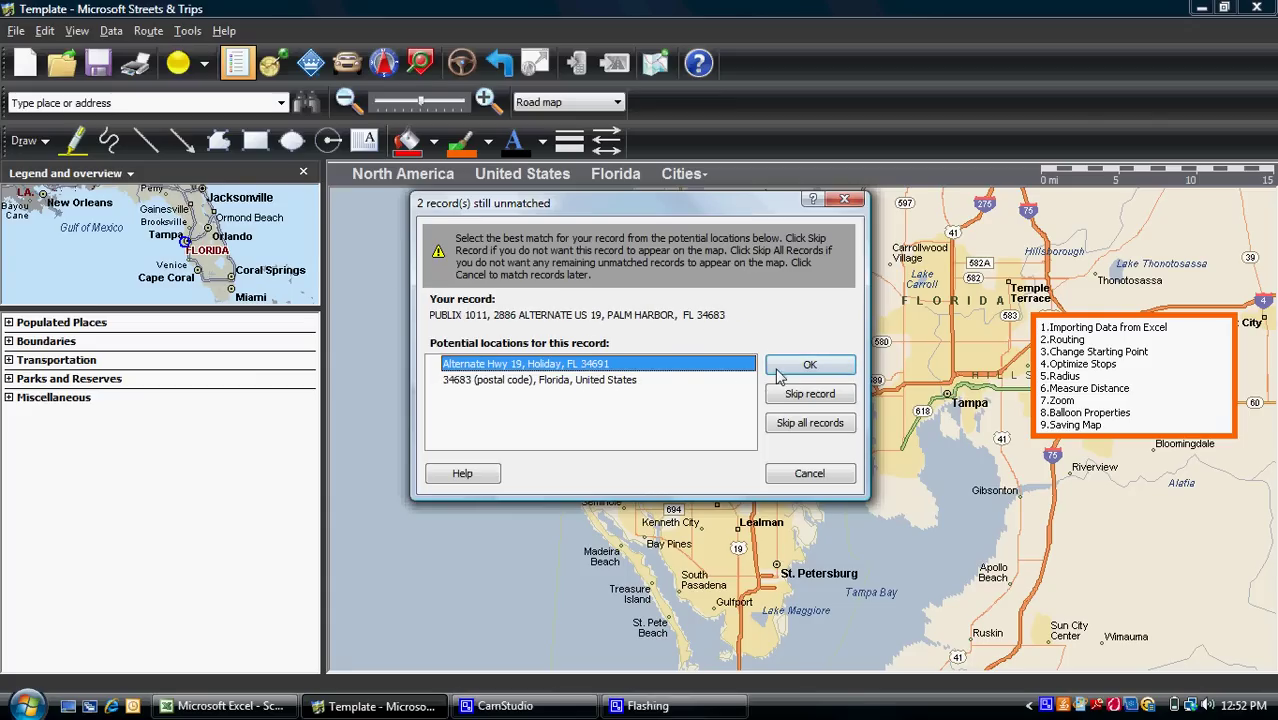
pyautogui.click(610, 380)
pyautogui.click(790, 370)
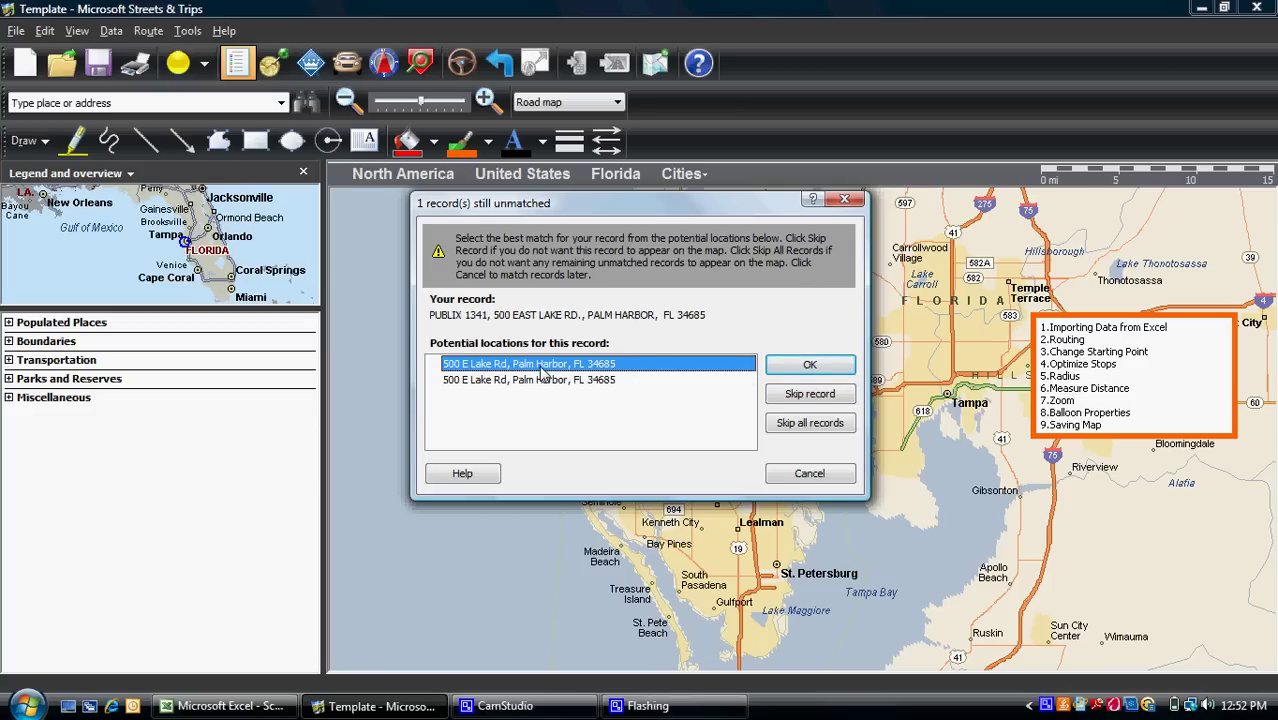
pyautogui.click(797, 368)
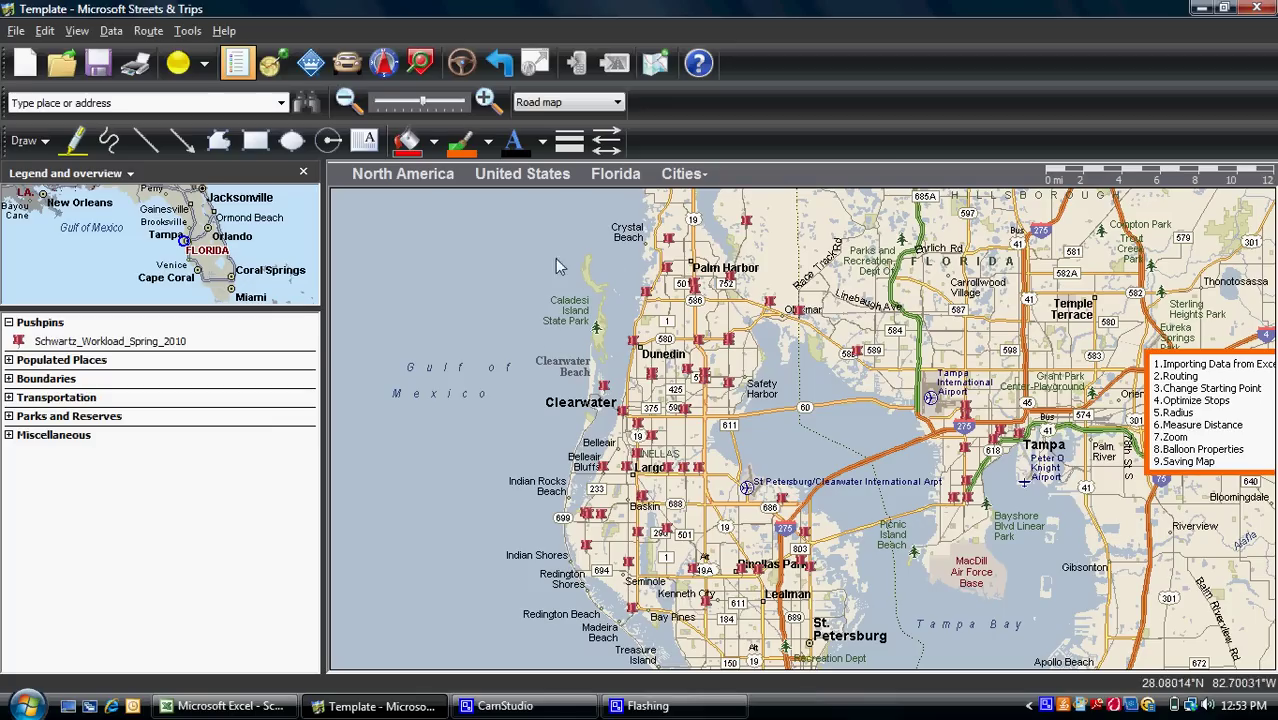
# - Add all pushpins of the imported set as route stops and show them in the route planner
pyautogui.rightClick(110, 342)
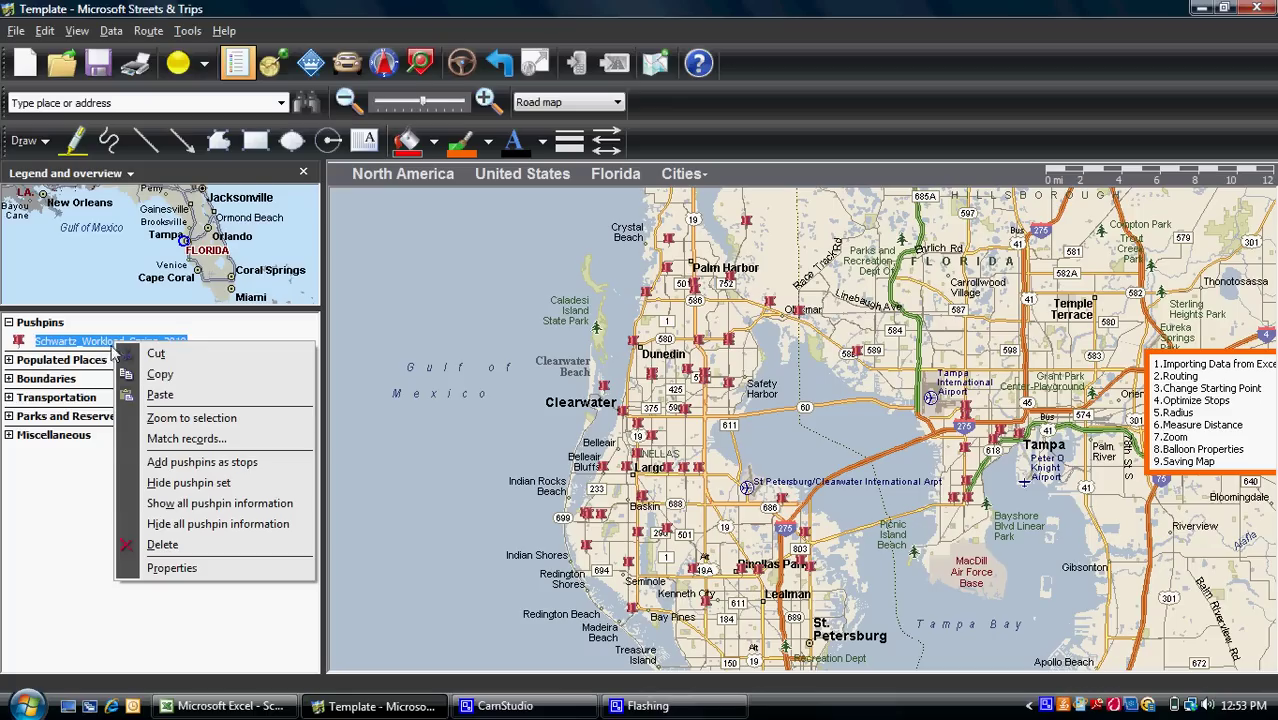
pyautogui.click(190, 468)
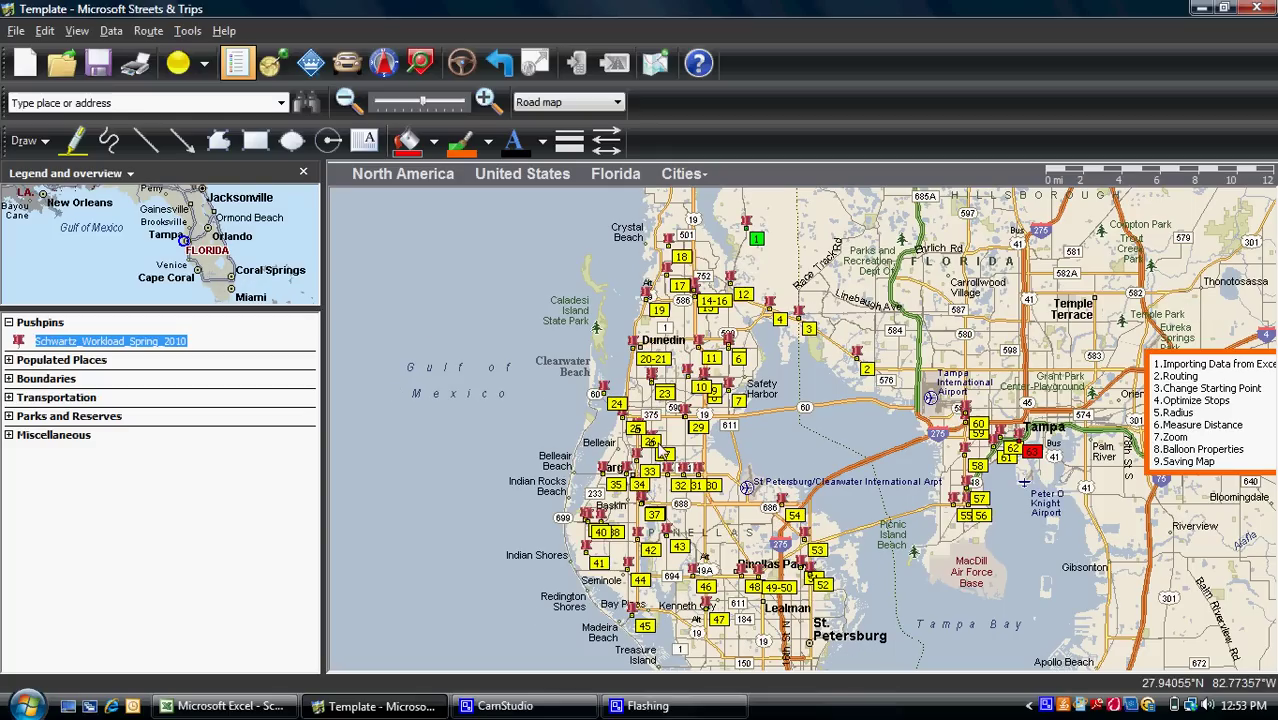
pyautogui.click(348, 64)
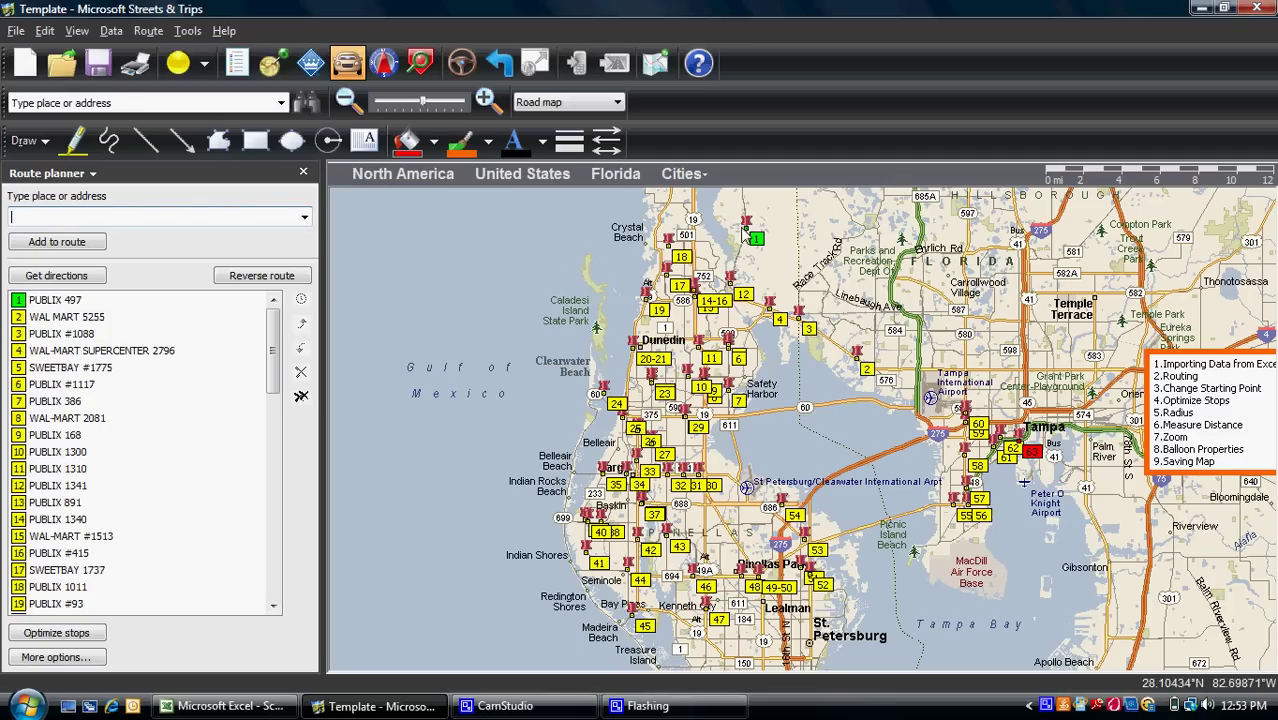
# - Draw a radius circle of about 12.8 miles centred on Tampa Bay around the pushpins, and cut it from the map
pyautogui.click(332, 142)
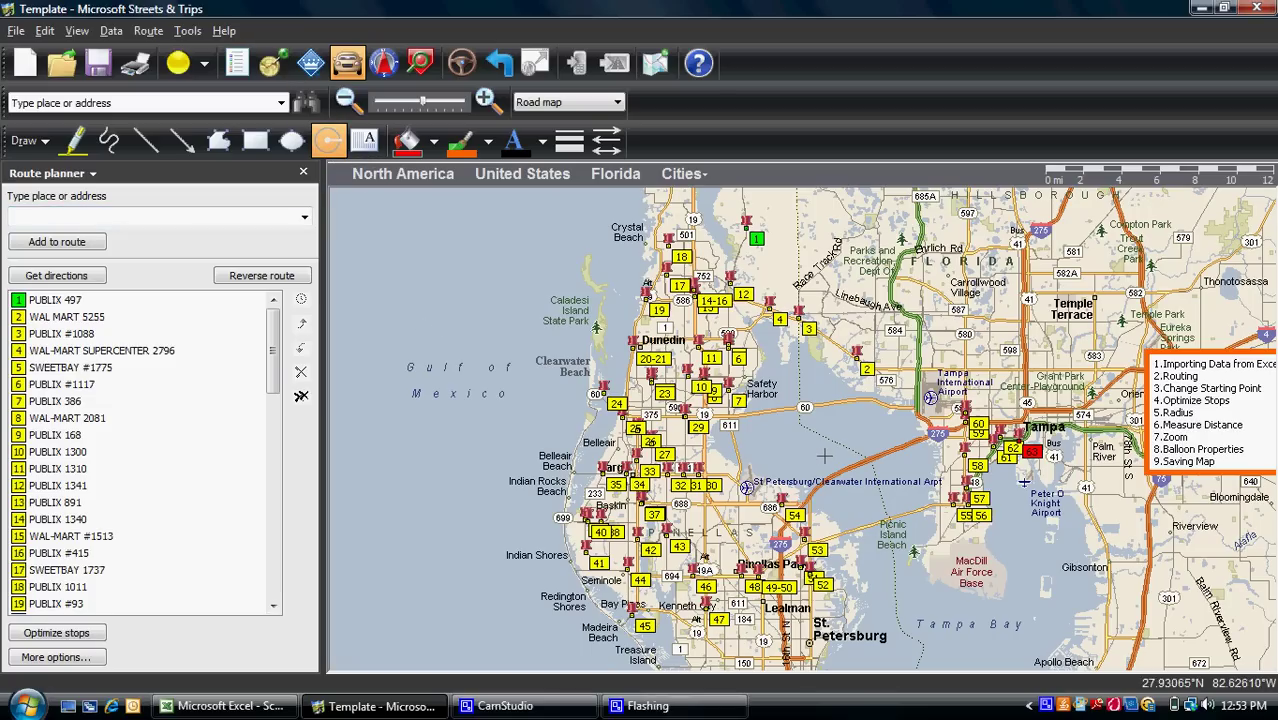
pyautogui.moveTo(824, 456); pyautogui.dragTo(667, 212)
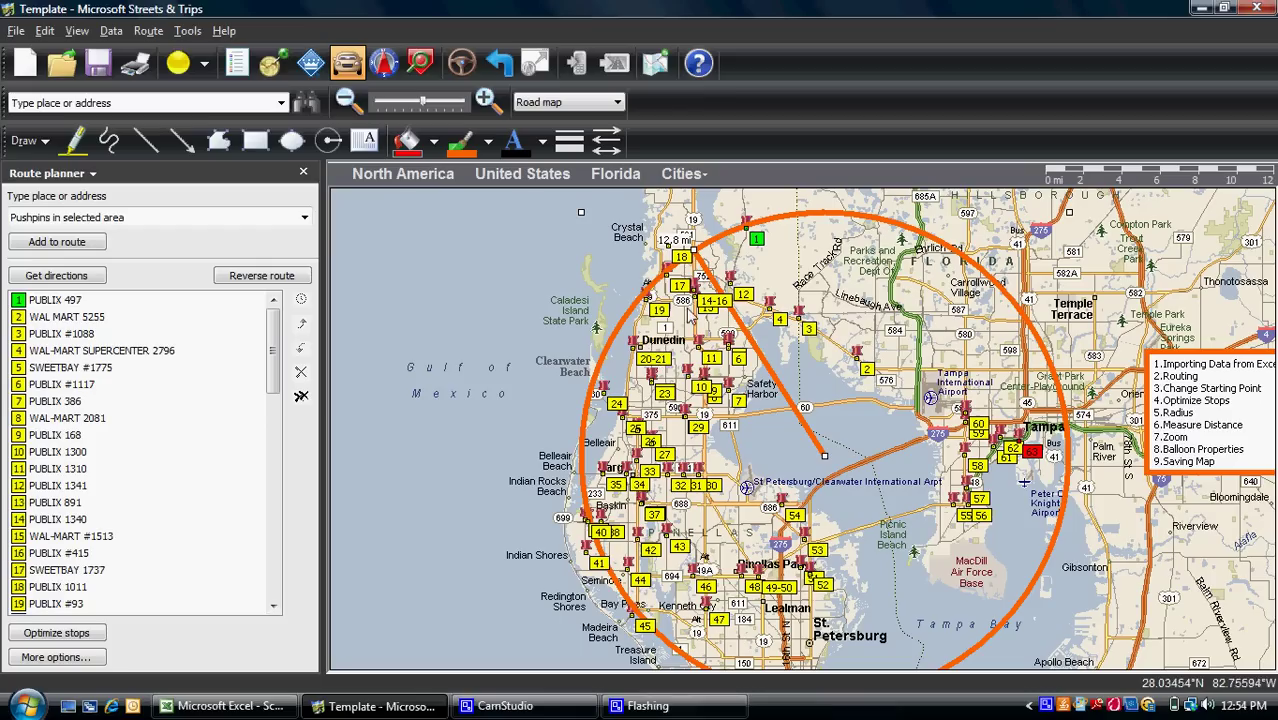
pyautogui.rightClick(697, 254)
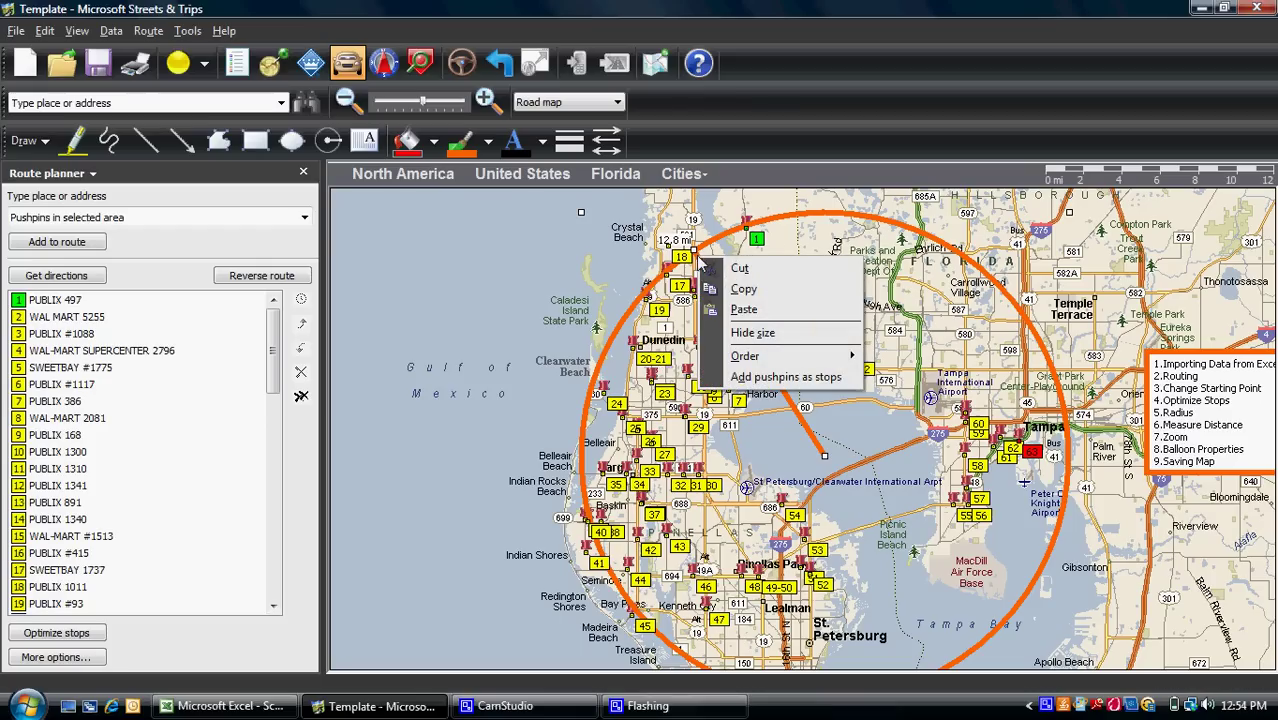
pyautogui.click(735, 268)
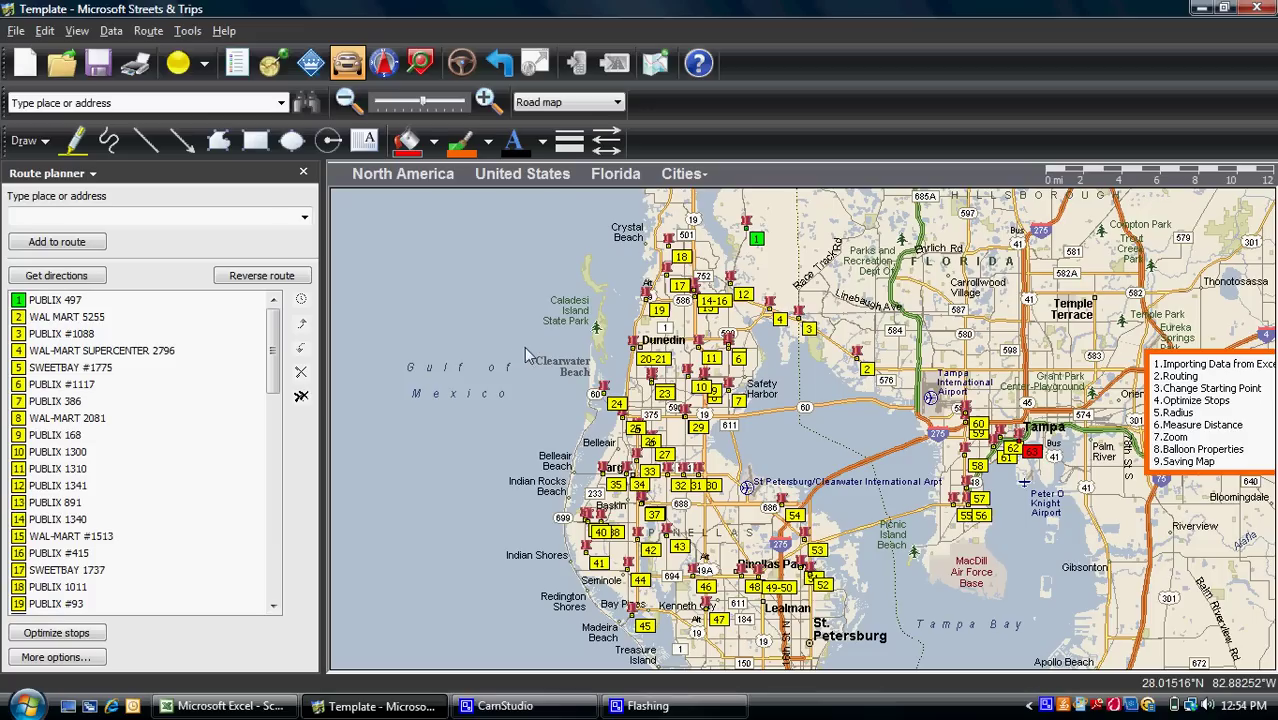
# - Measure the distance from stop 2 east and north along the highway to the area west of Lutz, and cut the measurement line
pyautogui.scroll(1, 526, 343)
pyautogui.moveTo(513, 356); pyautogui.dragTo(380, 432)
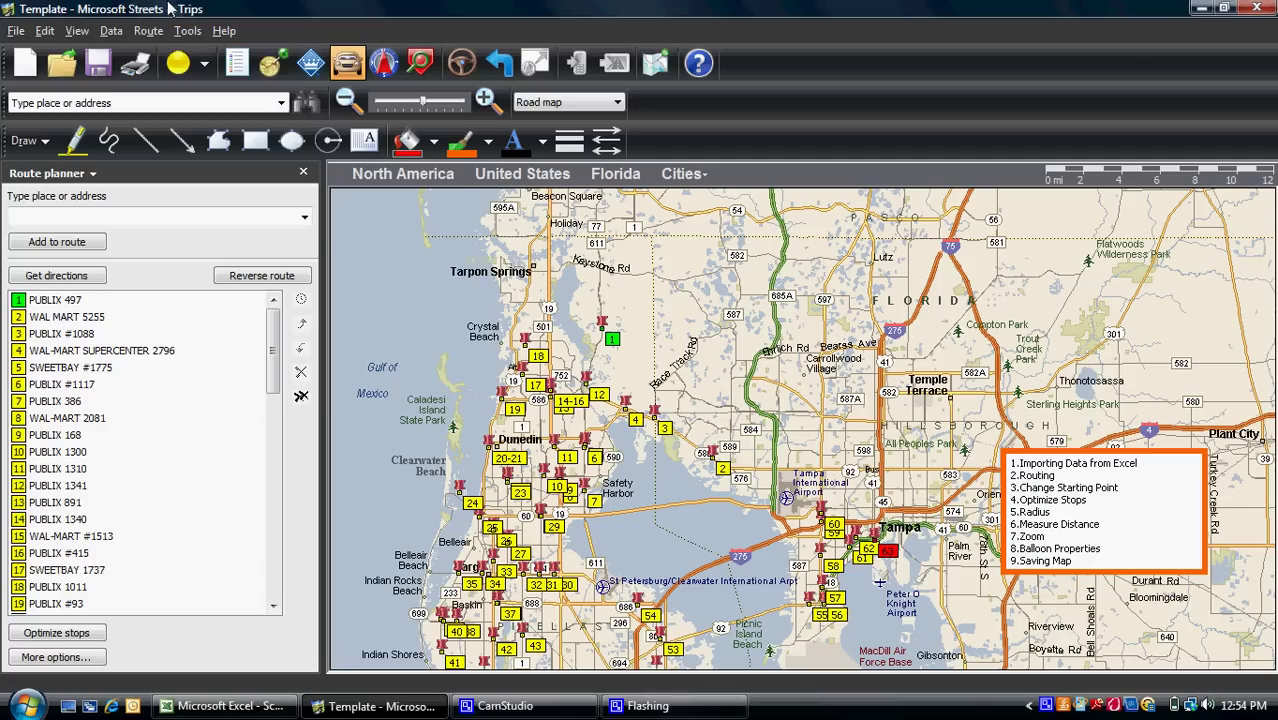
pyautogui.click(187, 31)
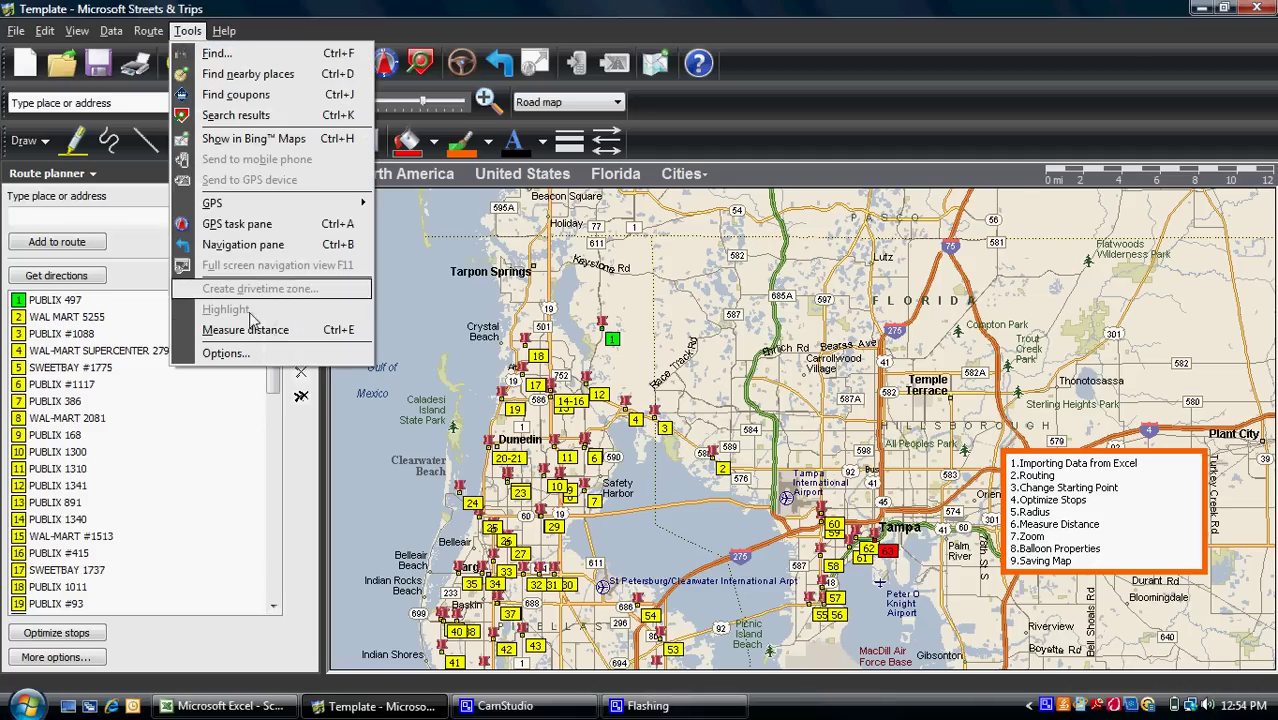
pyautogui.click(257, 330)
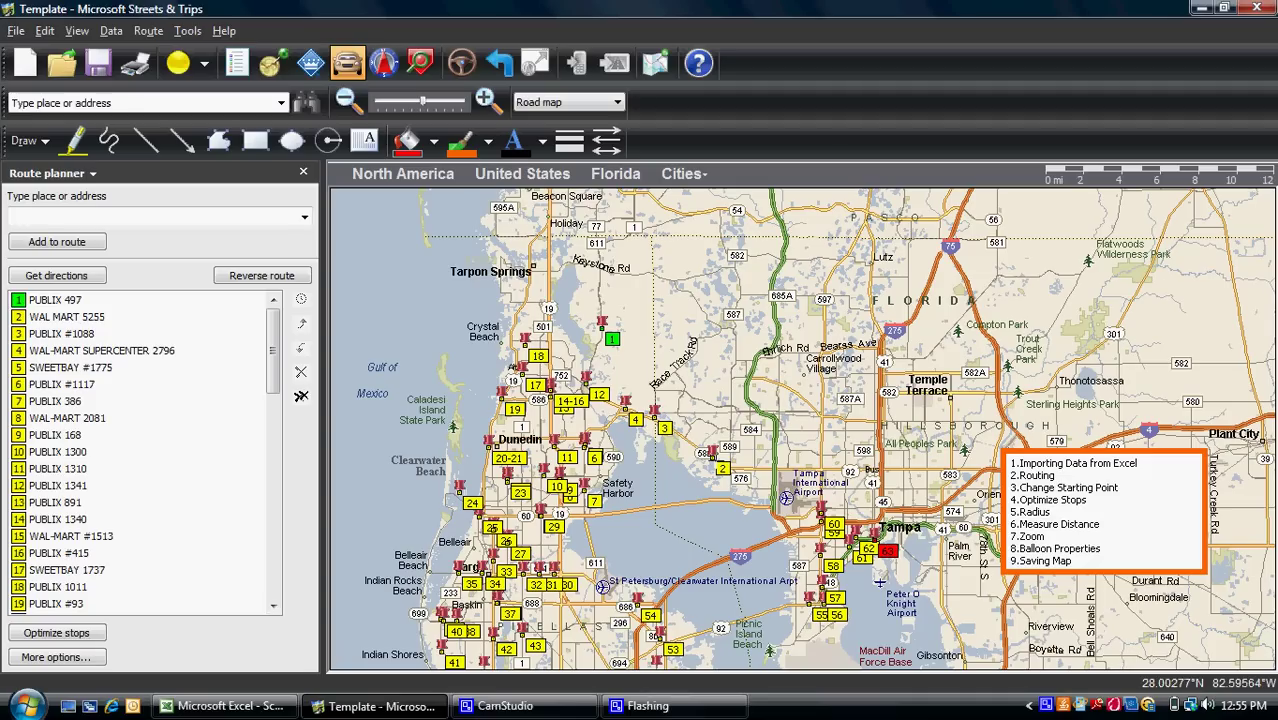
pyautogui.click(714, 458)
pyautogui.click(734, 473)
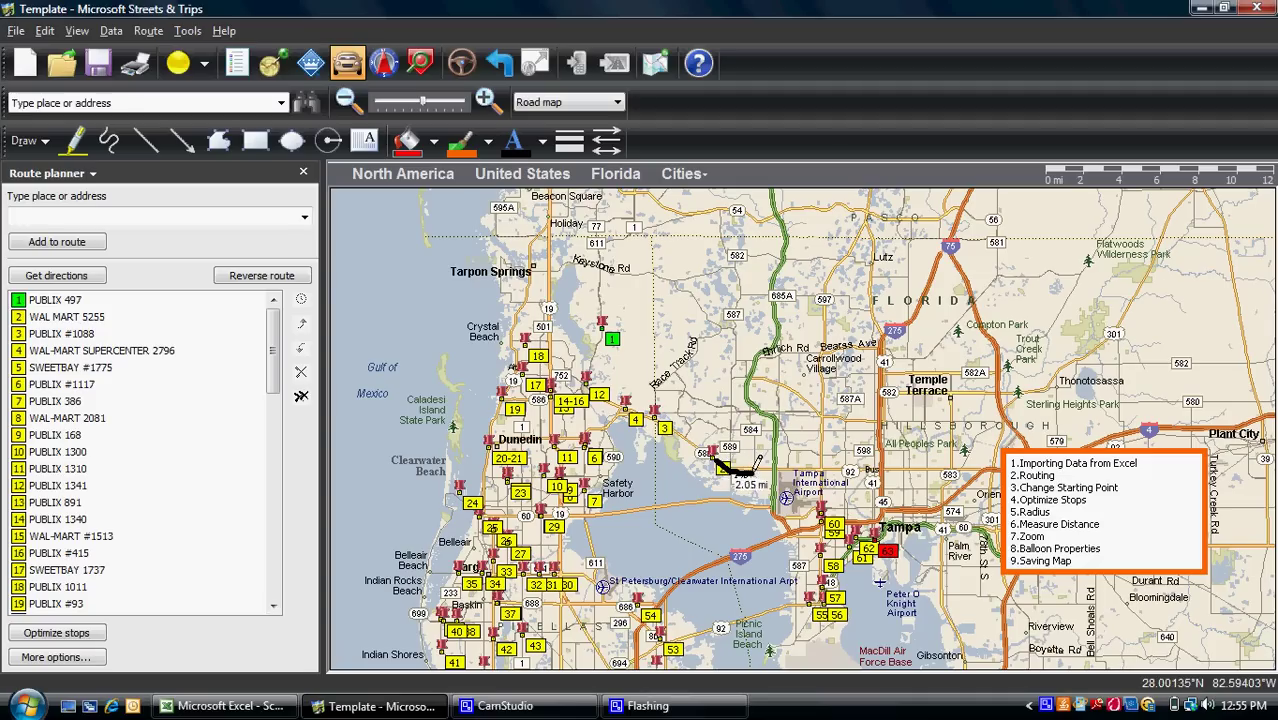
pyautogui.moveTo(758, 465)
pyautogui.mouseDown()
pyautogui.moveTo(768, 470)
pyautogui.moveTo(781, 422)
pyautogui.moveTo(758, 372)
pyautogui.moveTo(782, 335)
pyautogui.moveTo(793, 243)
pyautogui.moveTo(781, 215)
pyautogui.mouseUp()
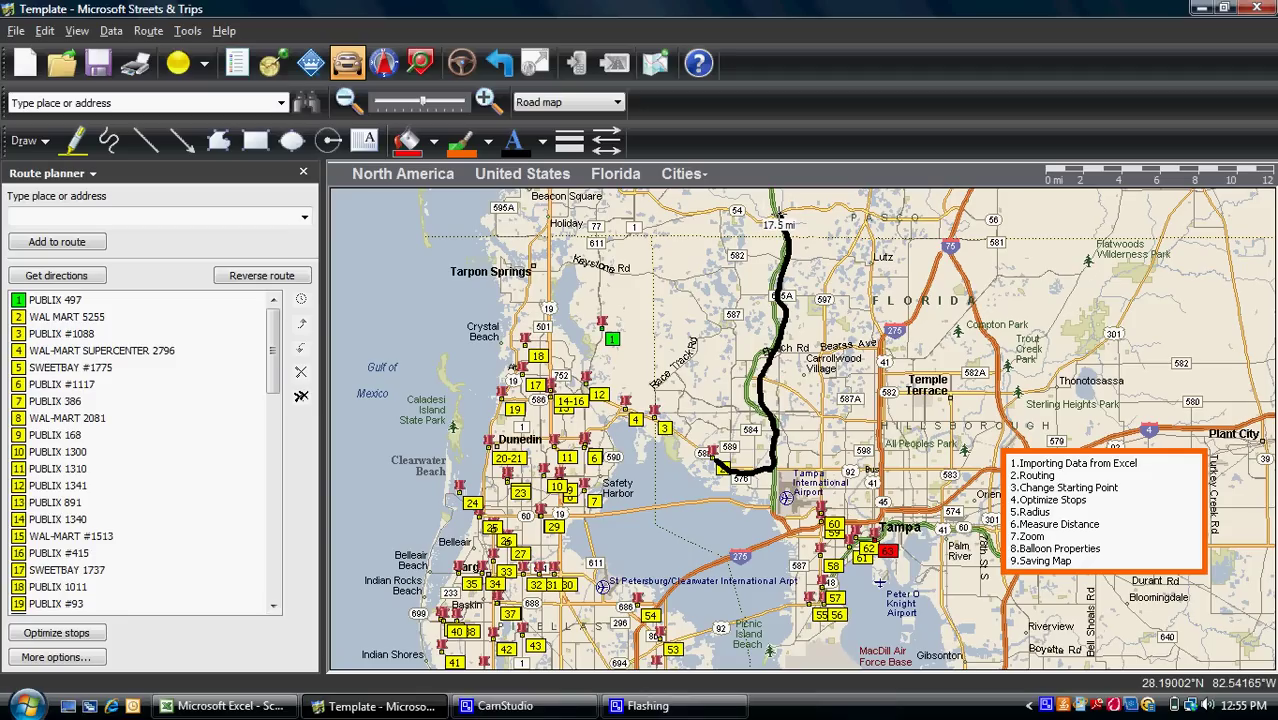
pyautogui.rightClick(783, 218)
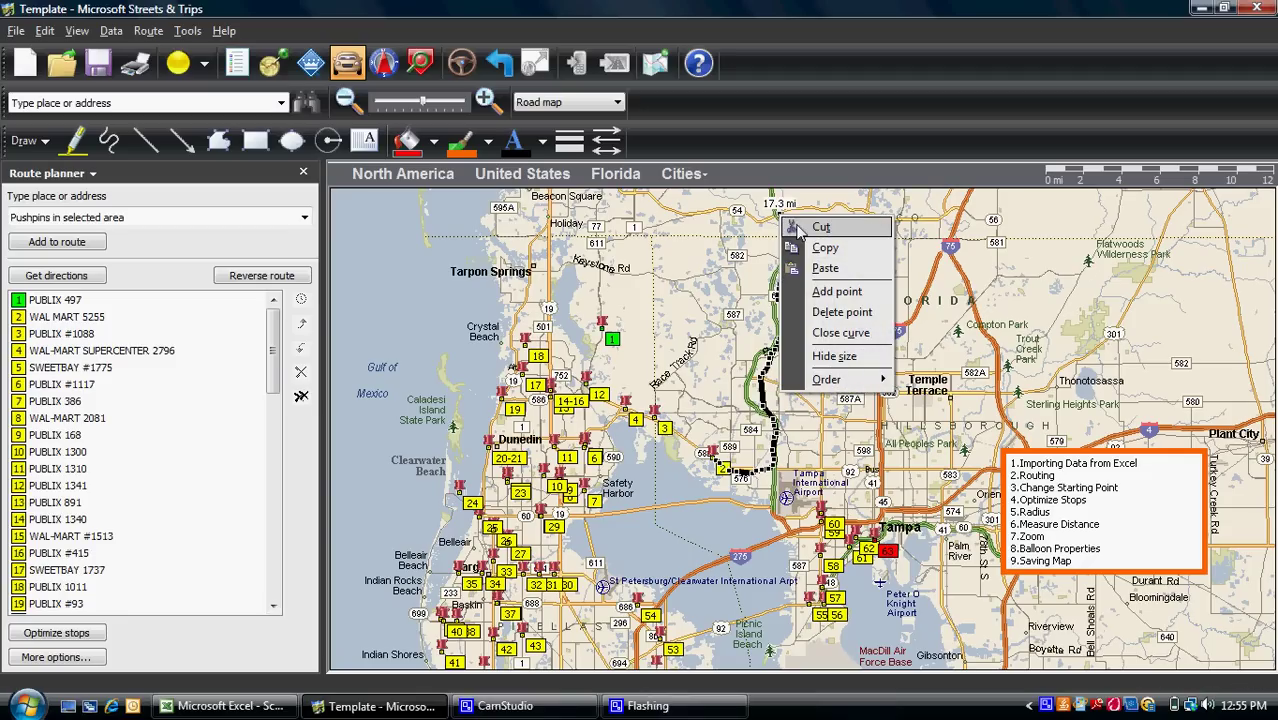
pyautogui.click(820, 228)
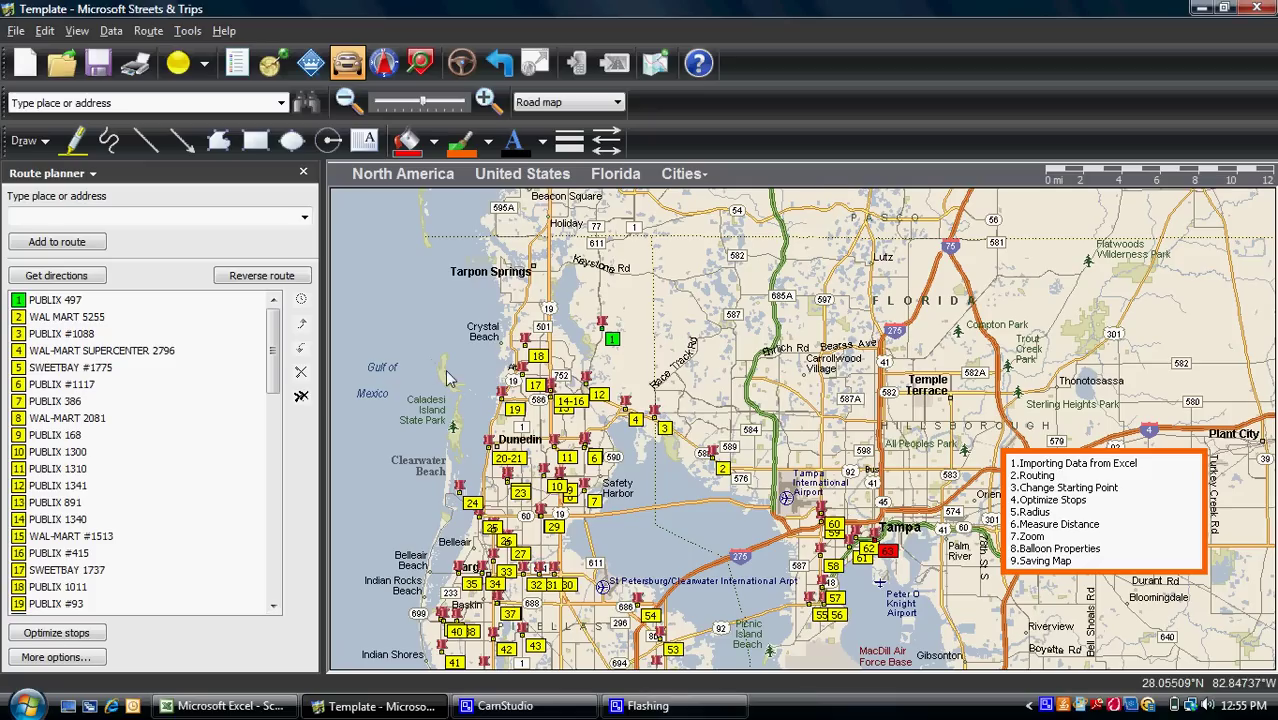
pyautogui.scroll(2, 480, 388)
pyautogui.moveTo(633, 270); pyautogui.dragTo(567, 328)
pyautogui.moveTo(478, 441); pyautogui.dragTo(487, 433)
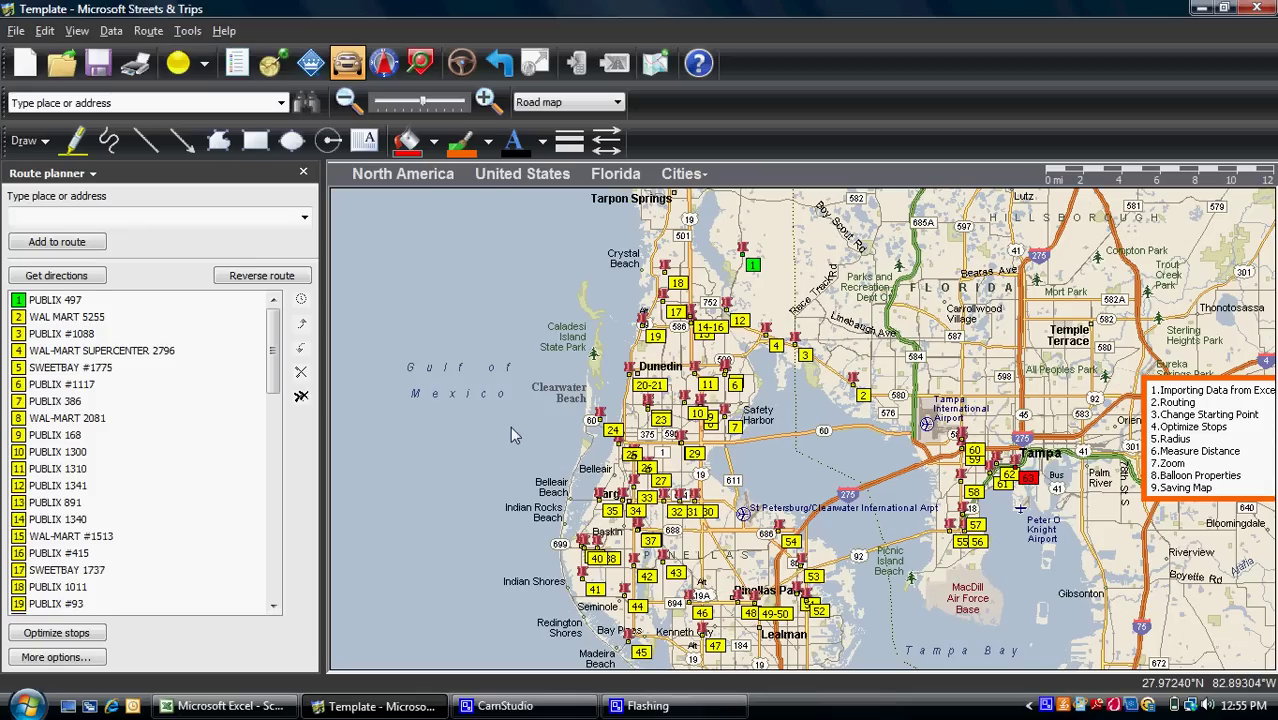
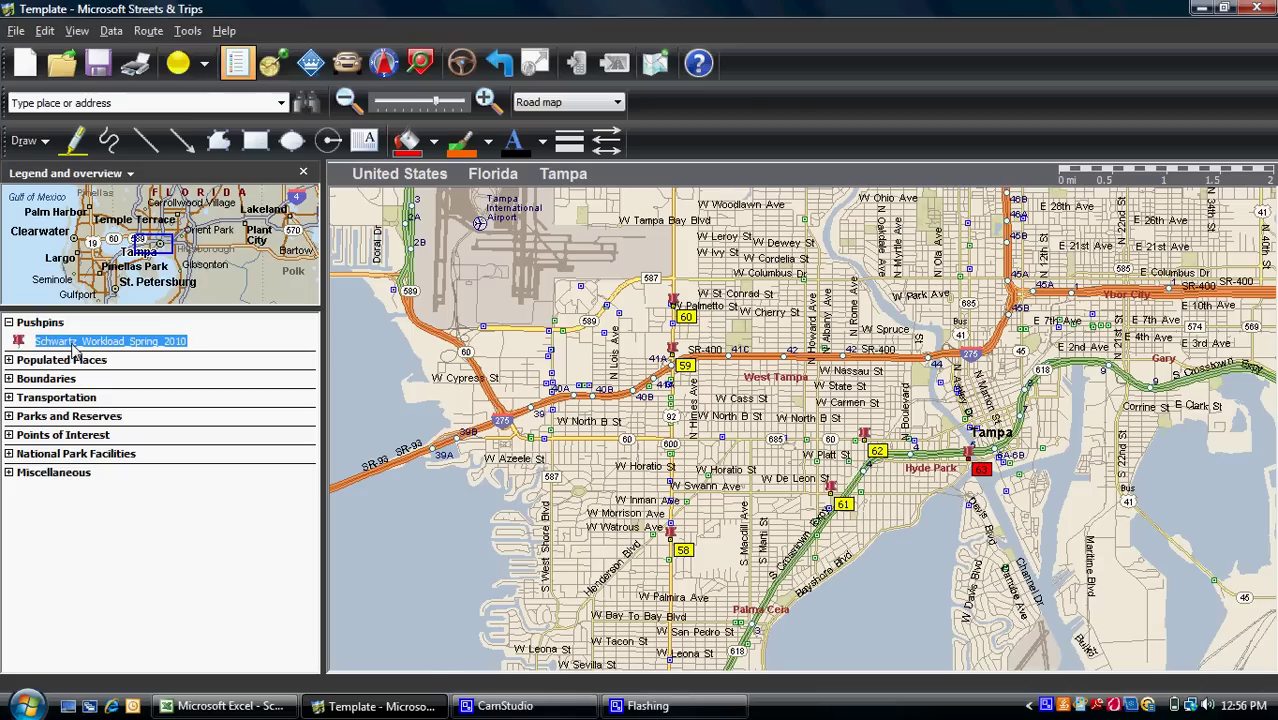
# - Show the information balloons of all pushpins in the imported set and add the Coverage Code field to them
pyautogui.rightClick(74, 345)
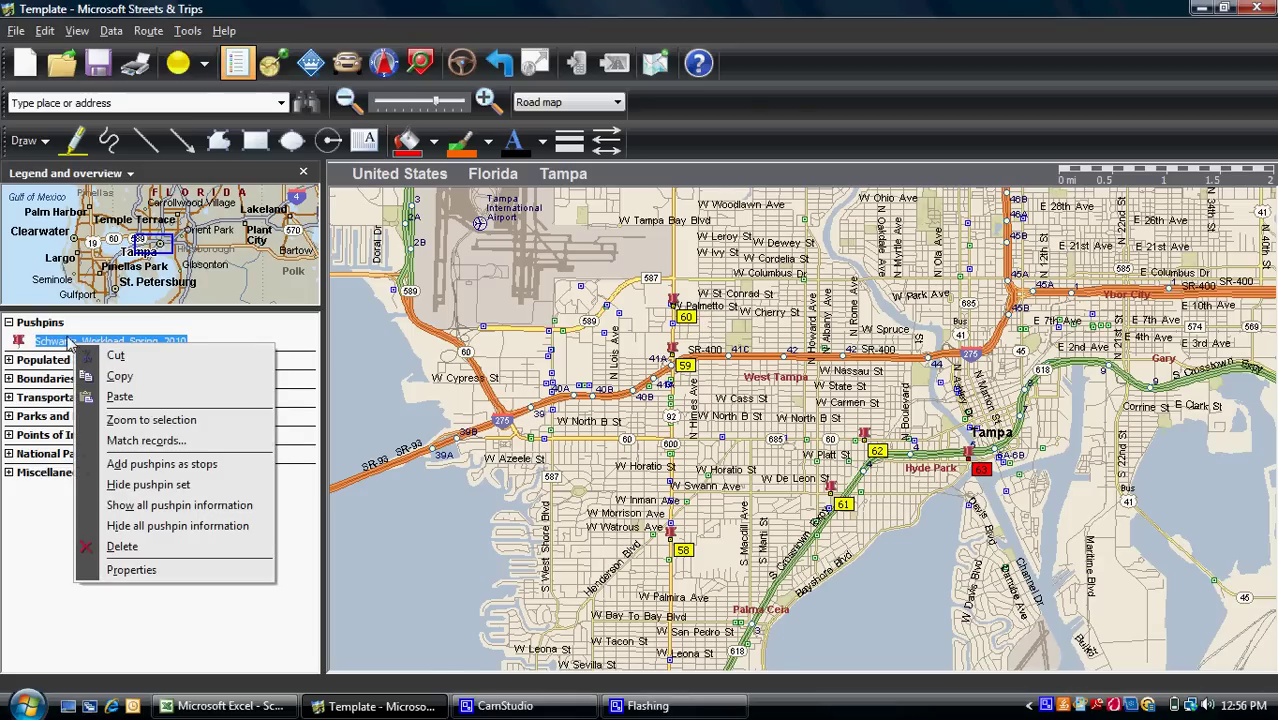
pyautogui.click(160, 507)
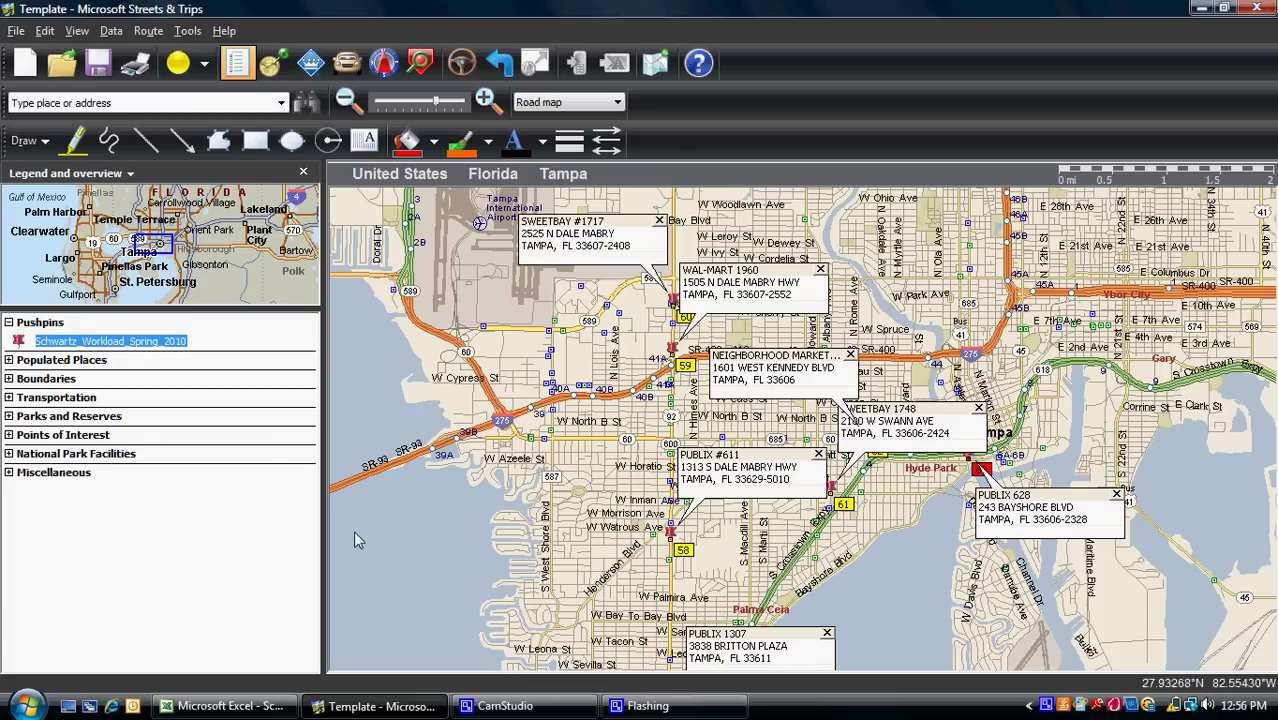
pyautogui.rightClick(113, 343)
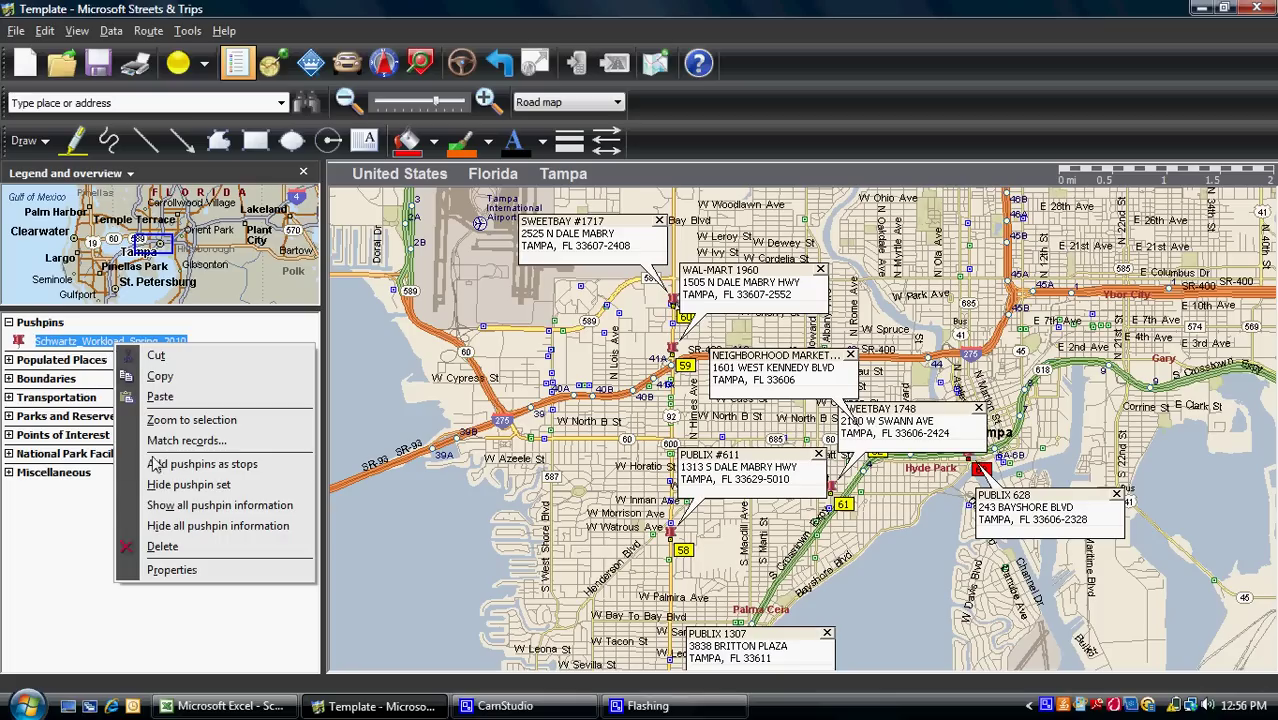
pyautogui.click(172, 569)
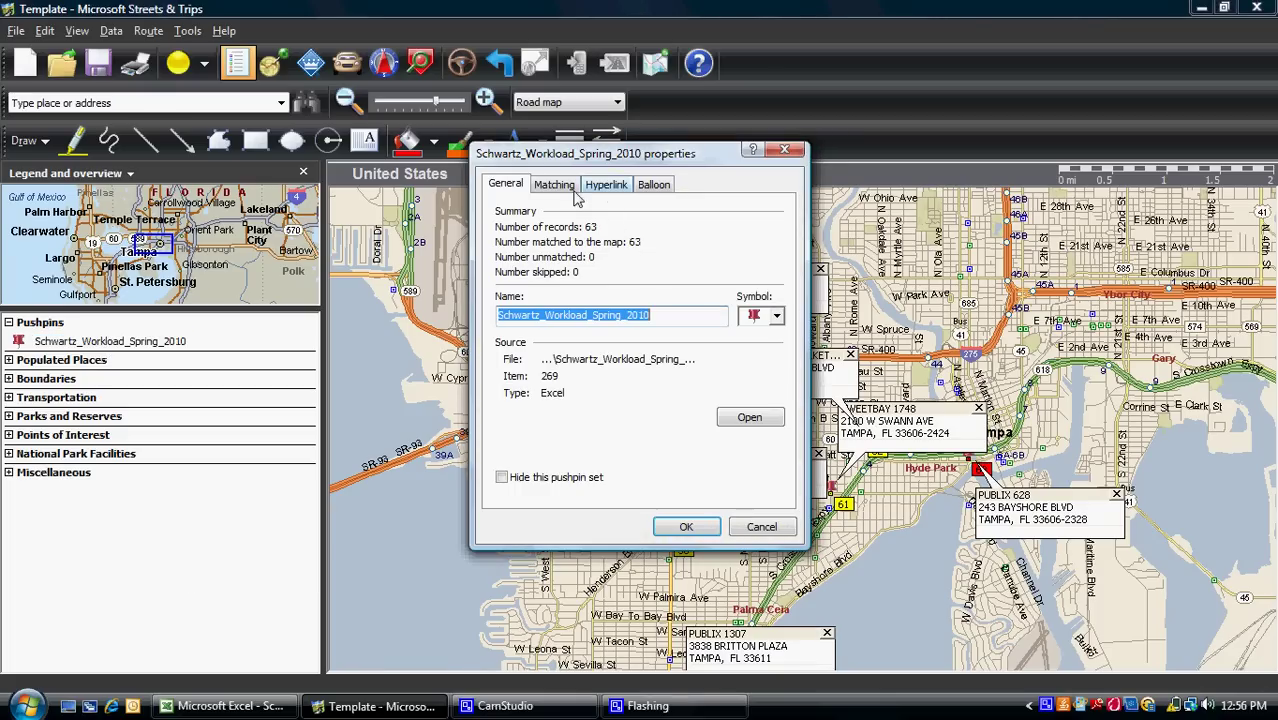
pyautogui.click(654, 186)
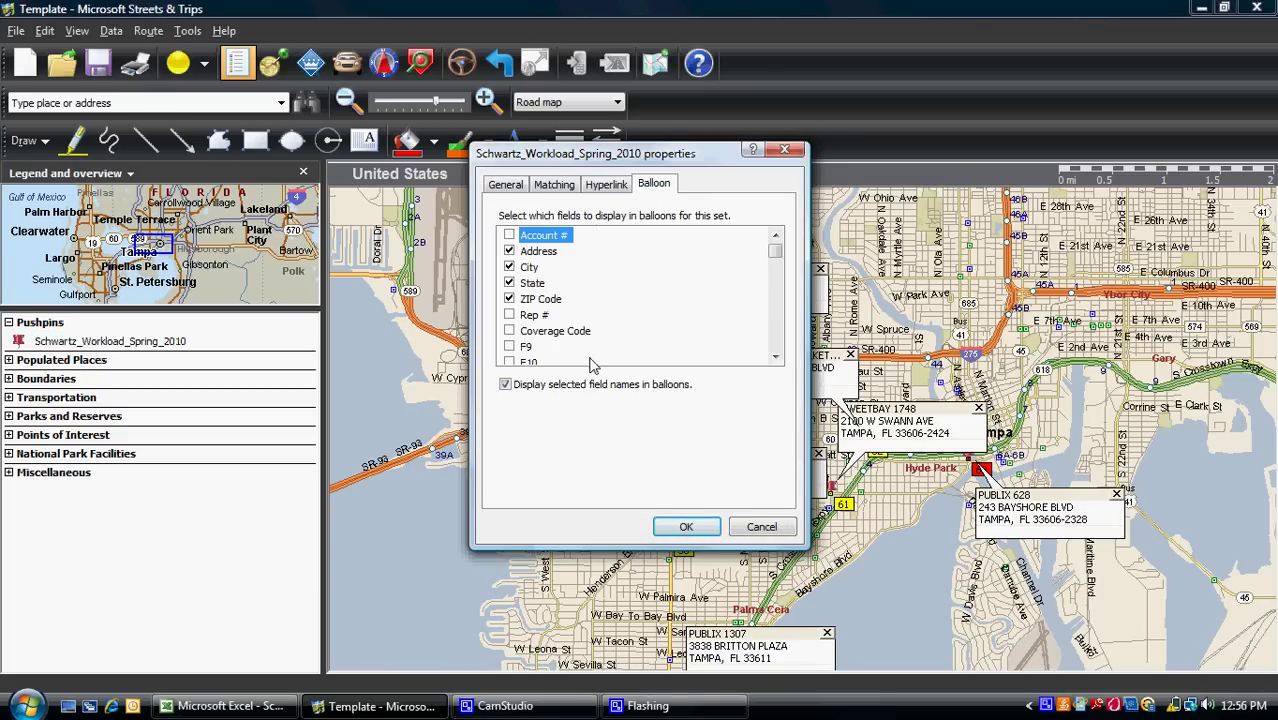
pyautogui.click(510, 332)
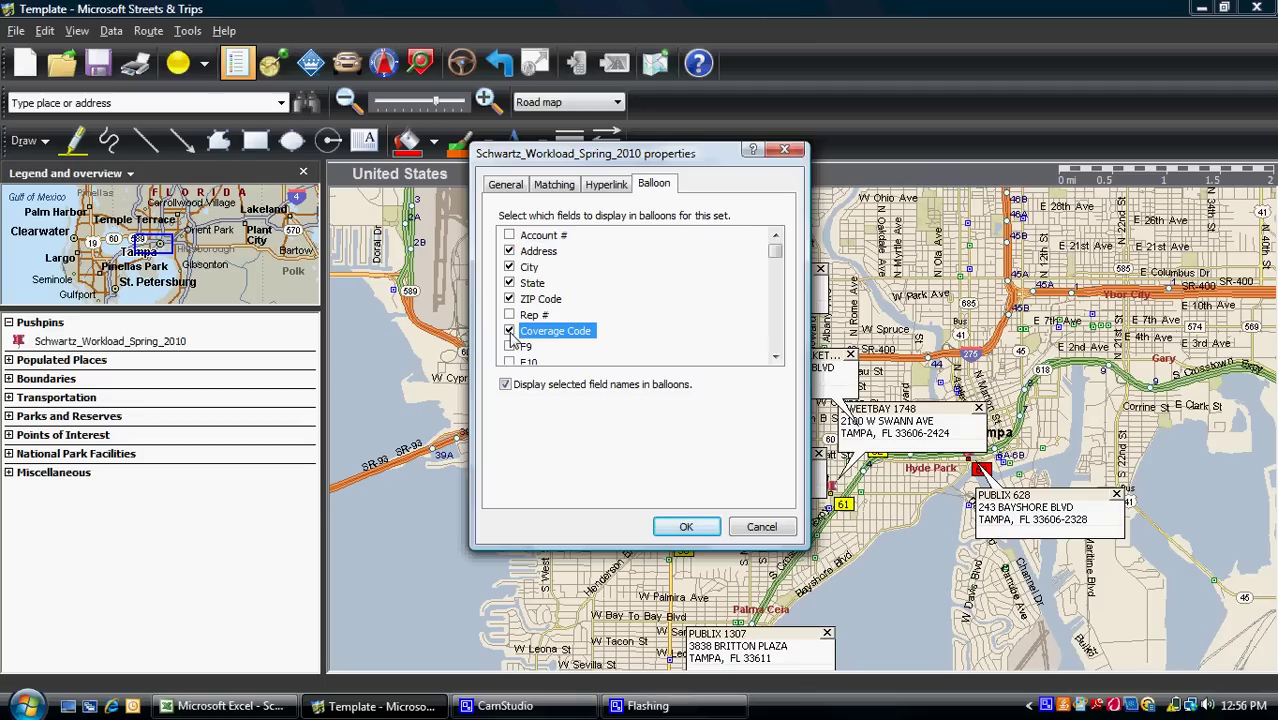
pyautogui.click(684, 528)
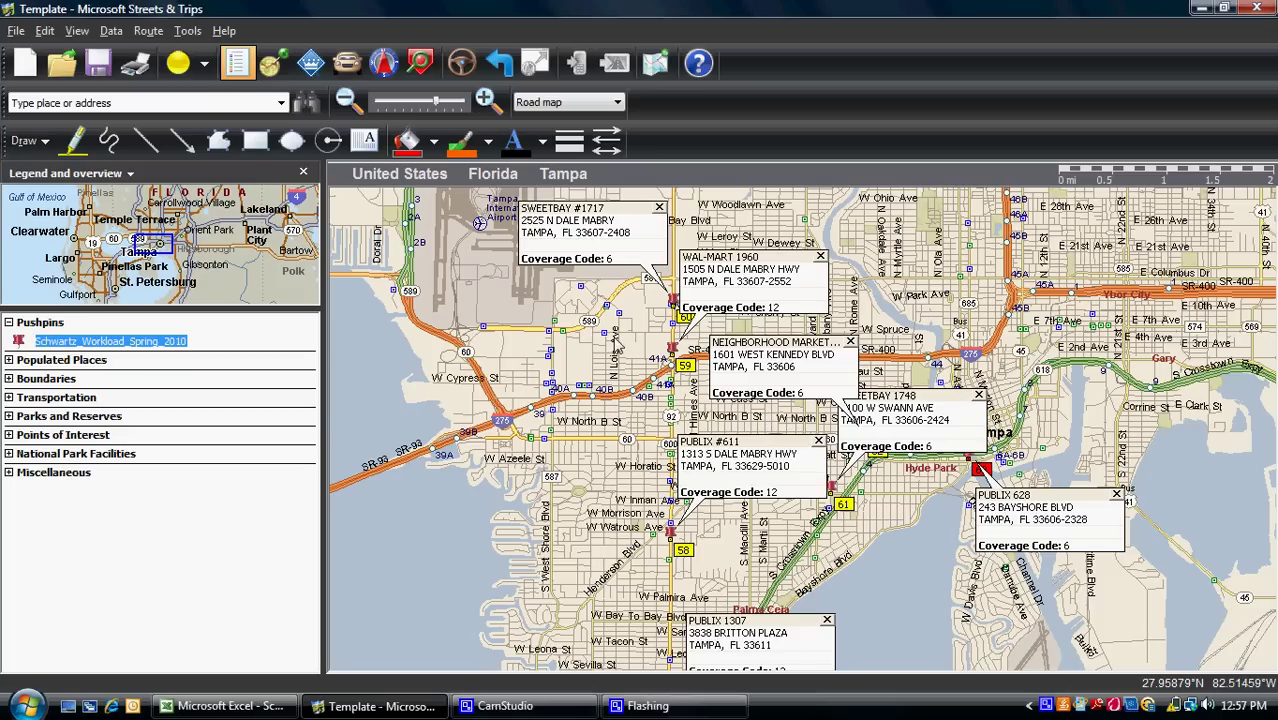
# - Close the SWEETBAY #1717, WAL-MART 1960, NEIGHBORHOOD MARKET and SWEETBAY 1748 balloons, and hide the remaining pushpin information for the whole set
pyautogui.click(659, 209)
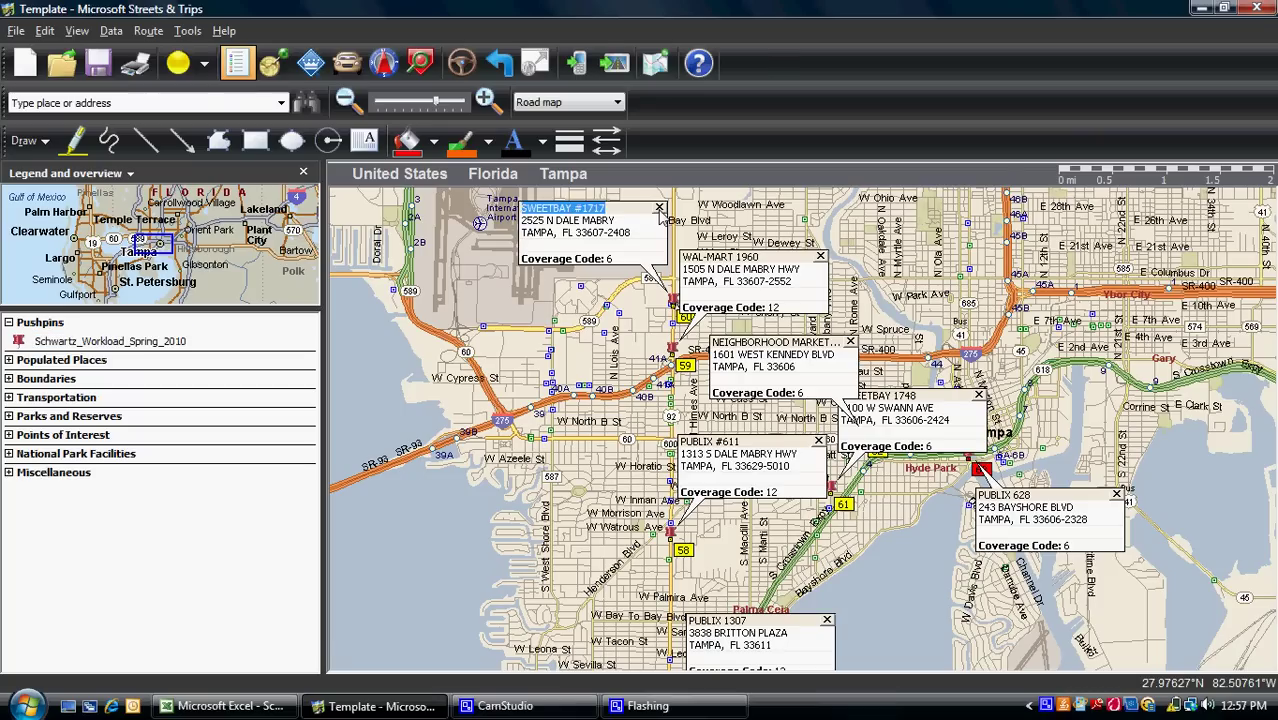
pyautogui.click(820, 258)
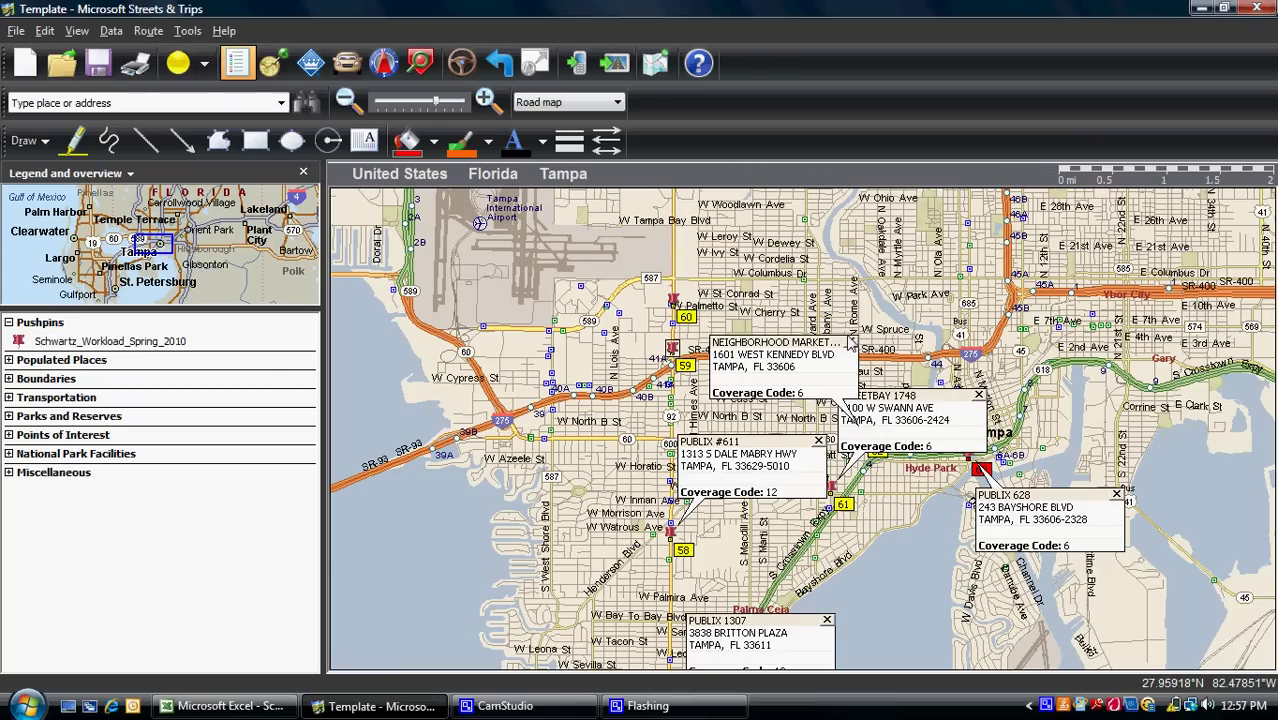
pyautogui.click(851, 343)
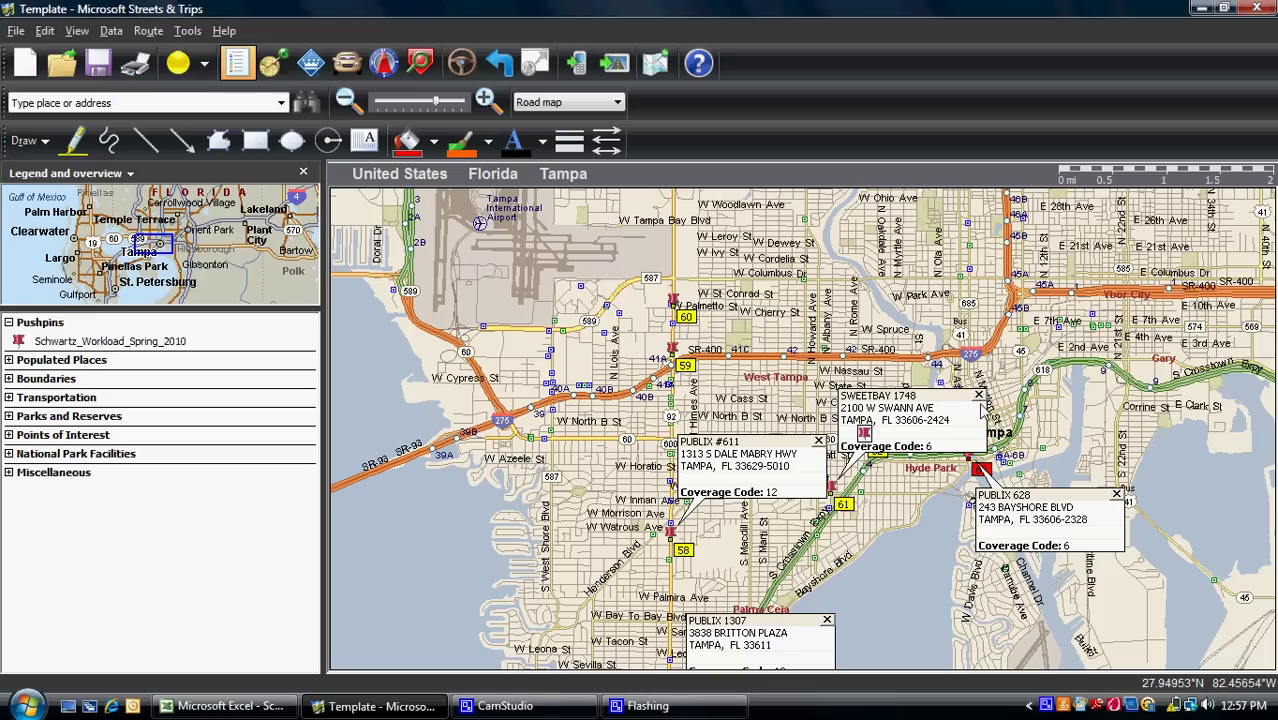
pyautogui.click(979, 396)
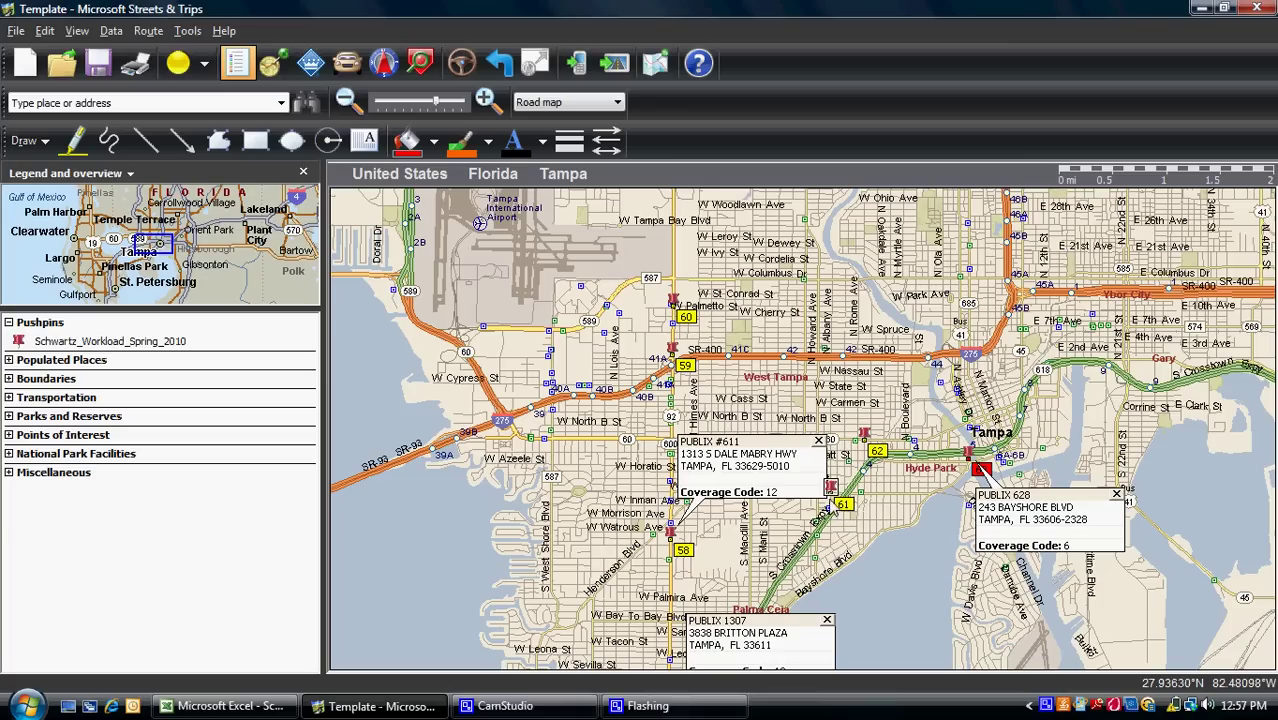
pyautogui.rightClick(153, 343)
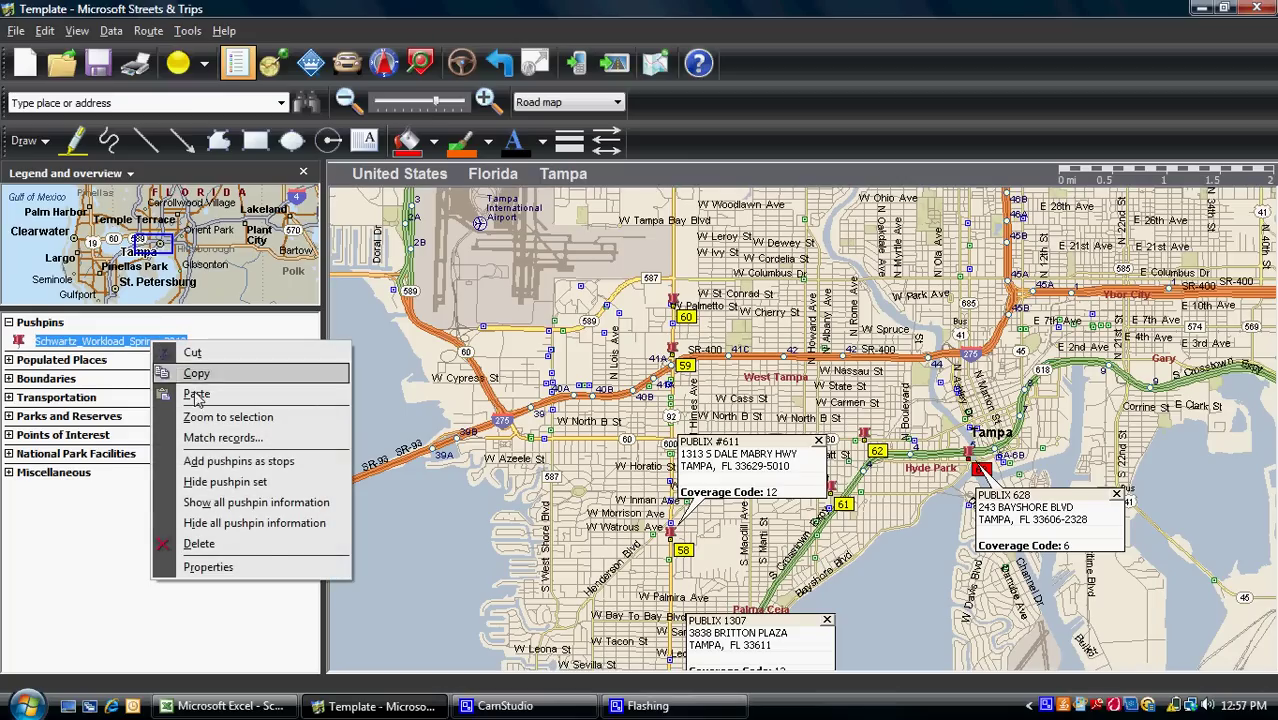
pyautogui.click(257, 524)
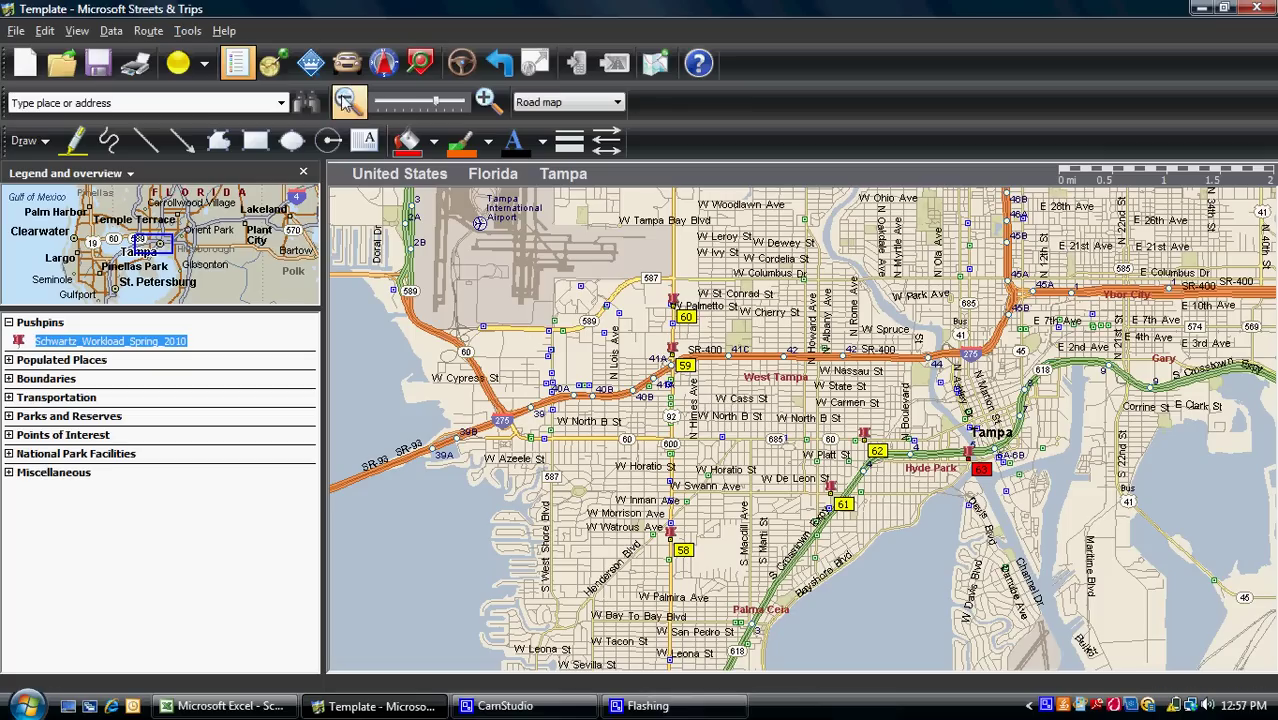
# - Save the map with all stops in view to the Desktop as "Rep 269" in the Streets & Trips (*.est) format
pyautogui.click(345, 103)
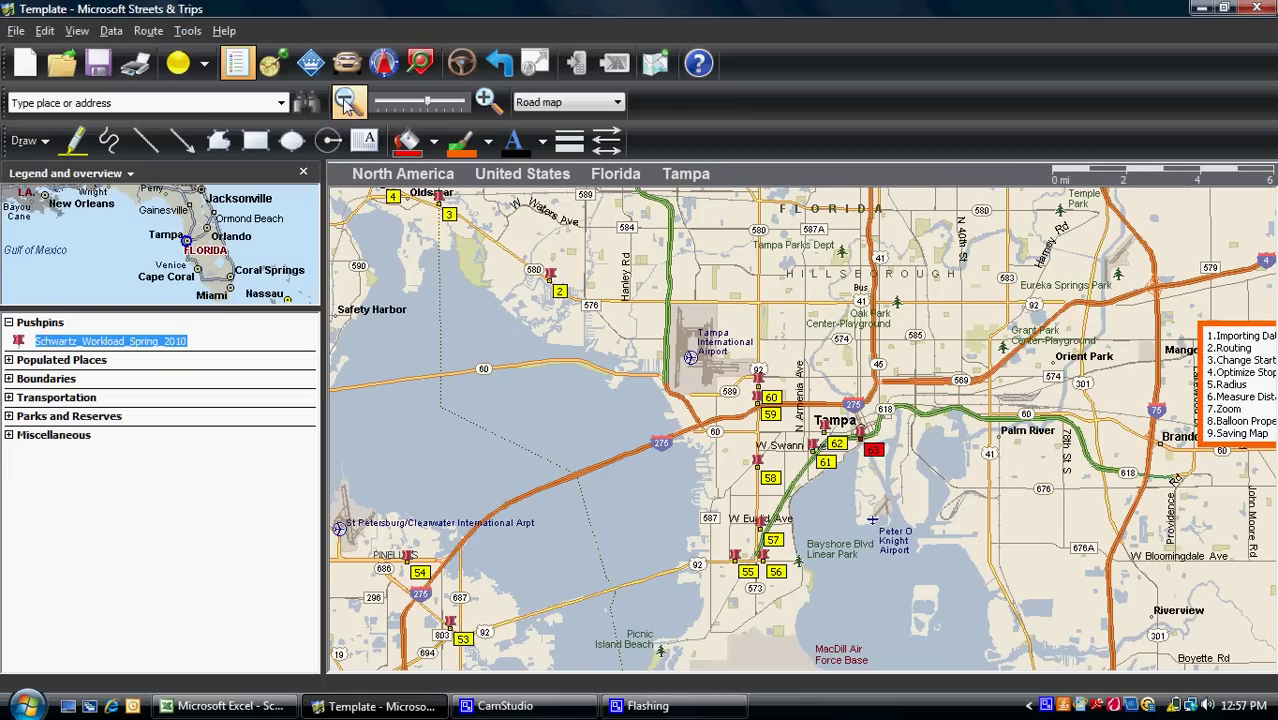
pyautogui.click(345, 103)
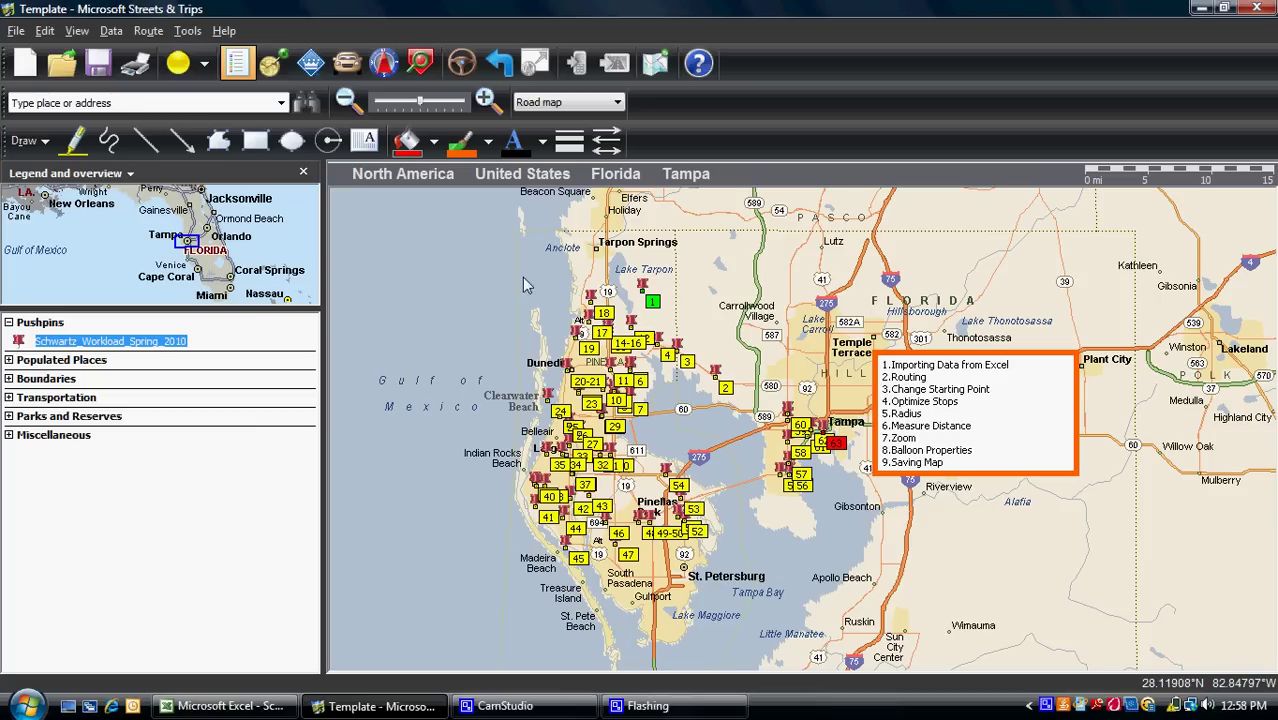
pyautogui.click(16, 30)
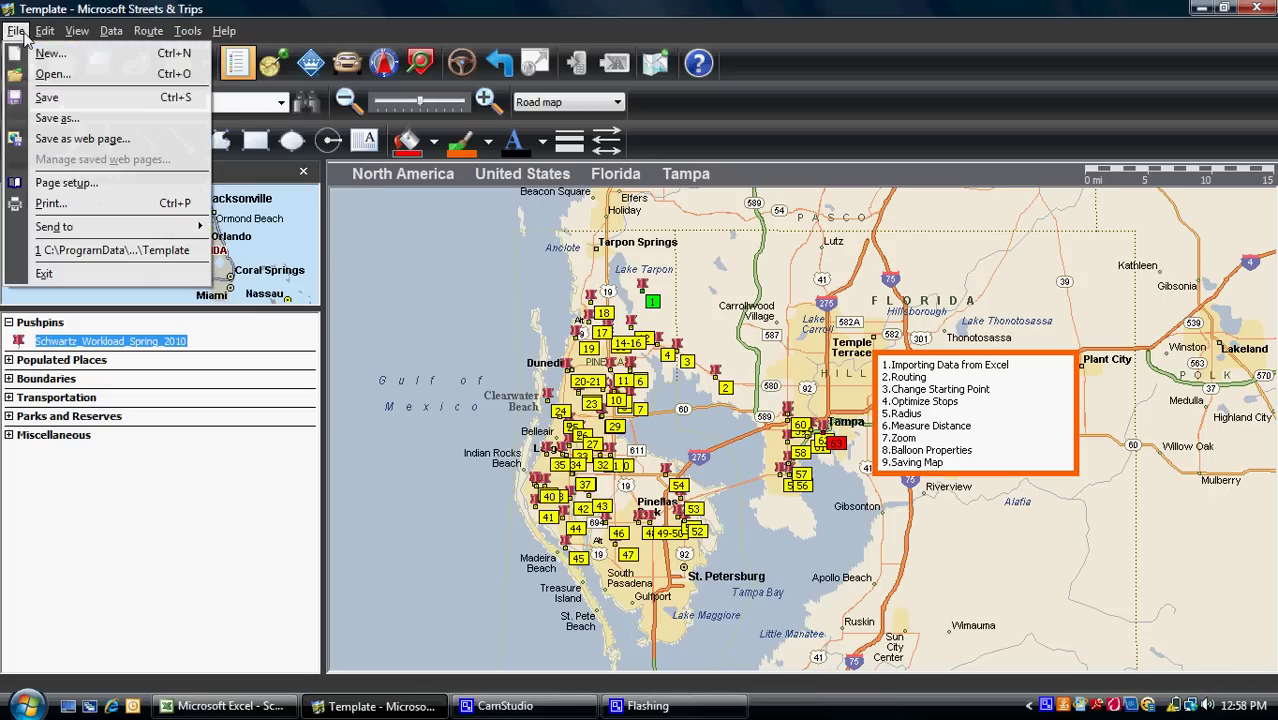
pyautogui.click(58, 118)
pyautogui.click(627, 519)
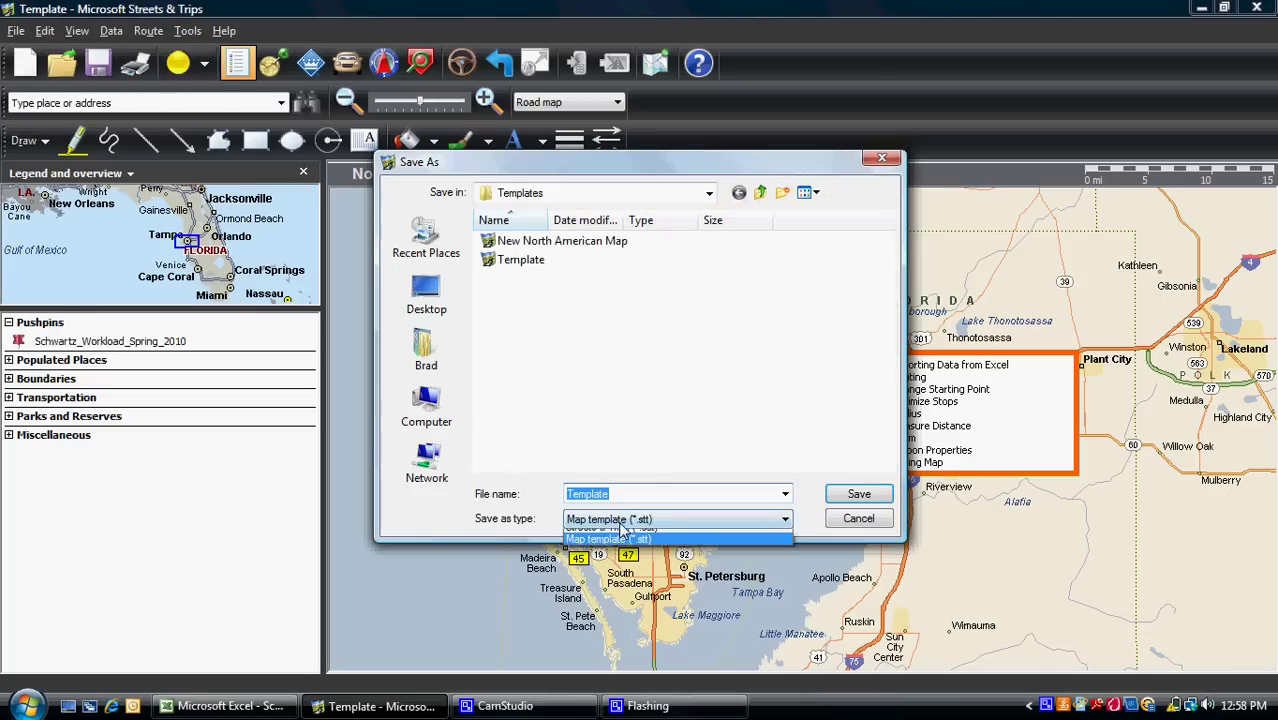
pyautogui.click(637, 537)
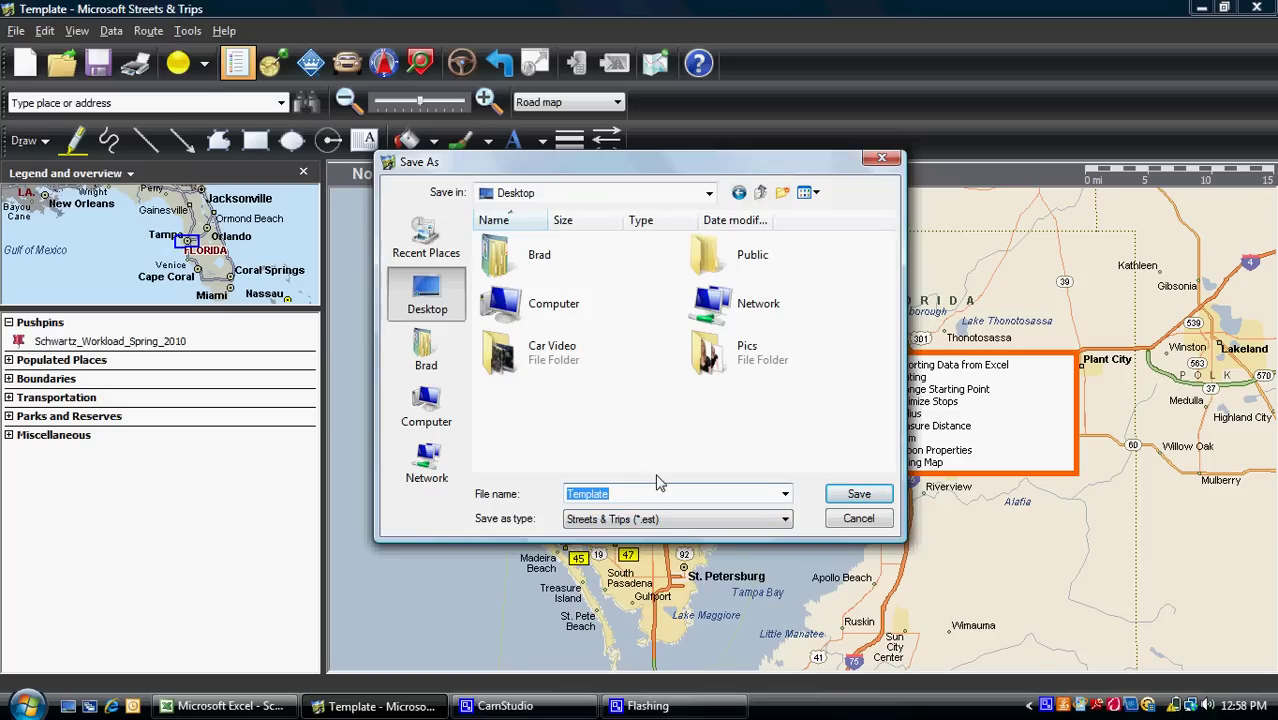
pyautogui.write('Rep 269')
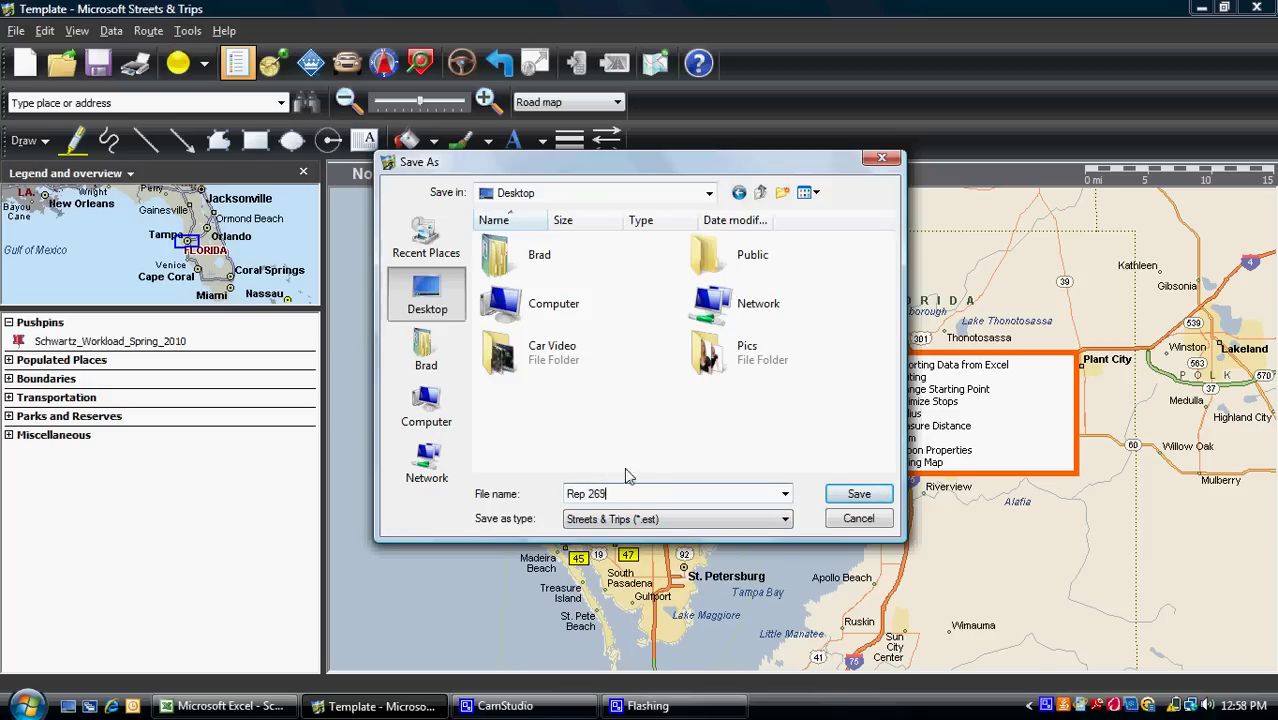
pyautogui.click(843, 500)
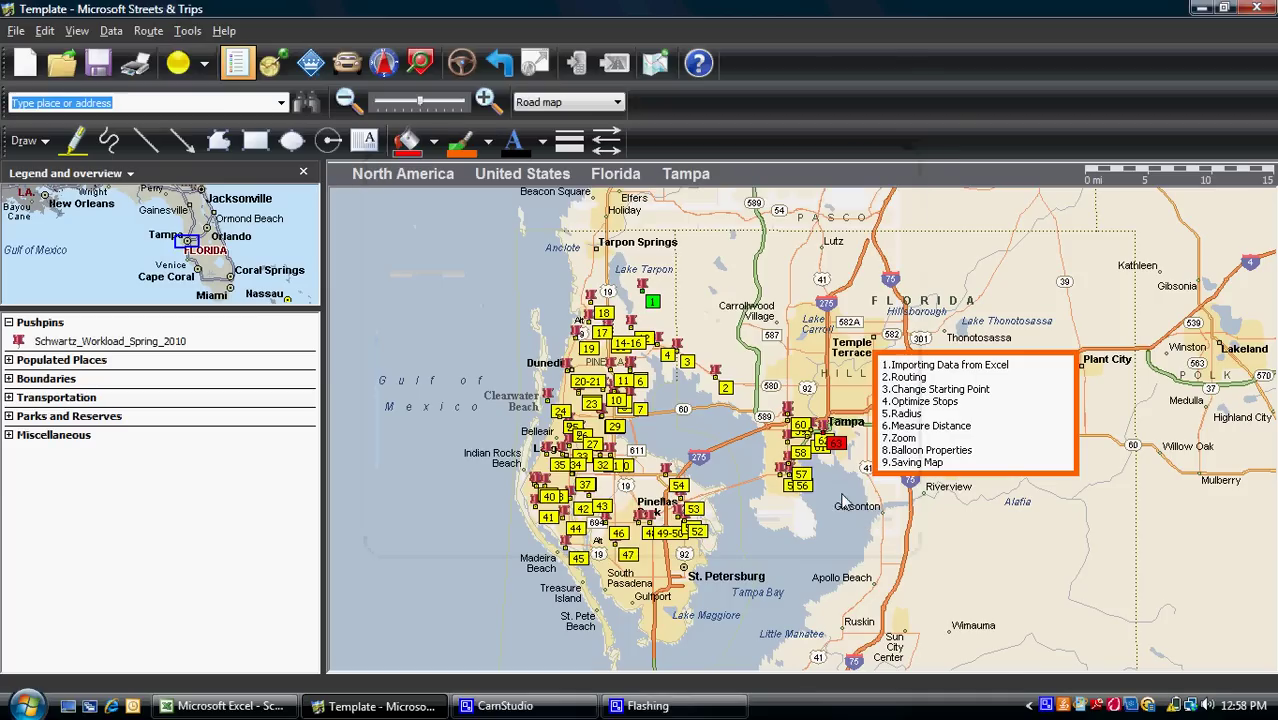
pyautogui.click(580, 708)
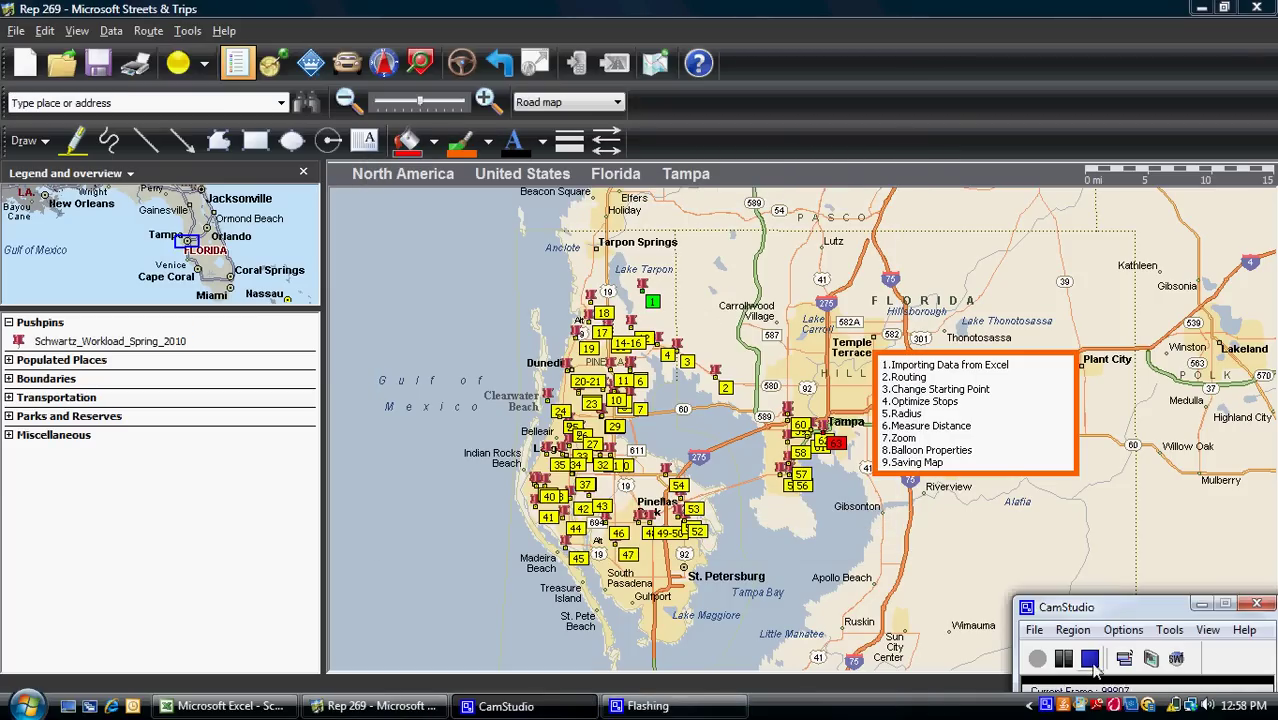